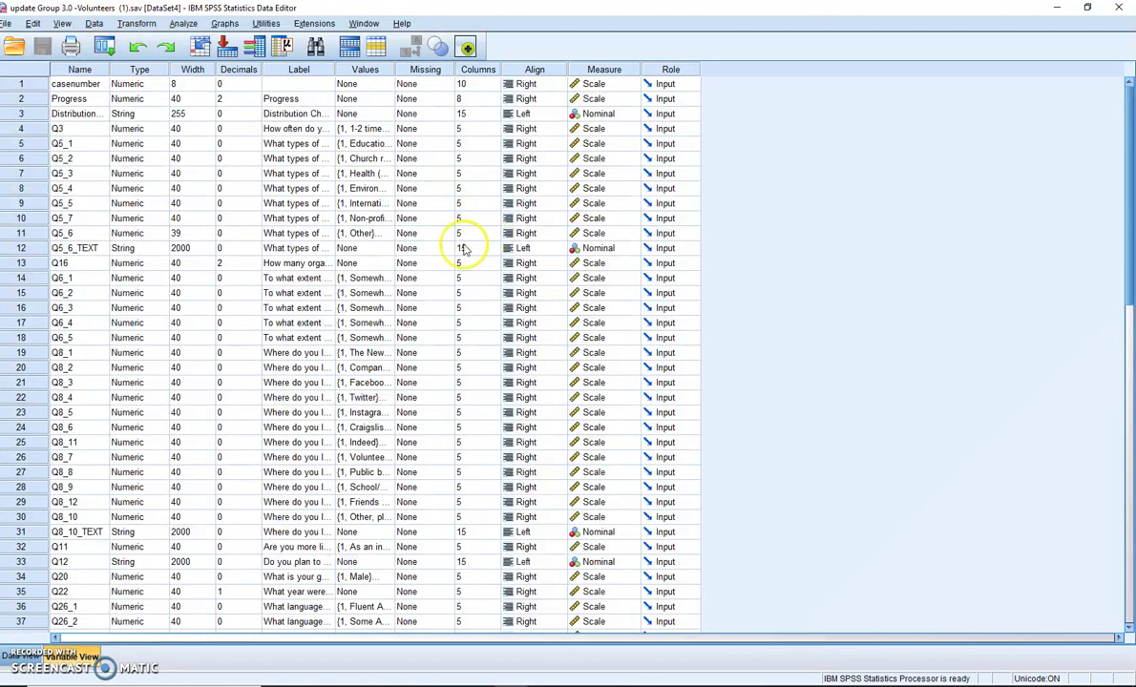
Step: Widen the Label and Values columns, then review Q3's six value labels without changing them
left_click_drag(336, 70, 554, 70)
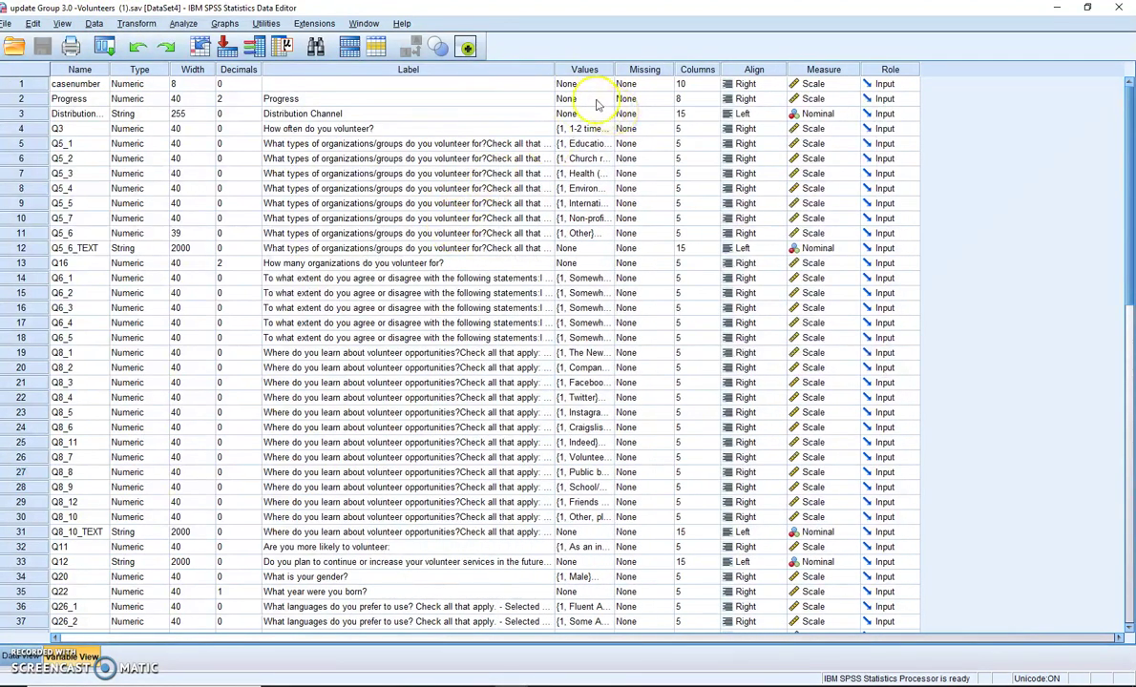
left_click_drag(615, 70, 695, 72)
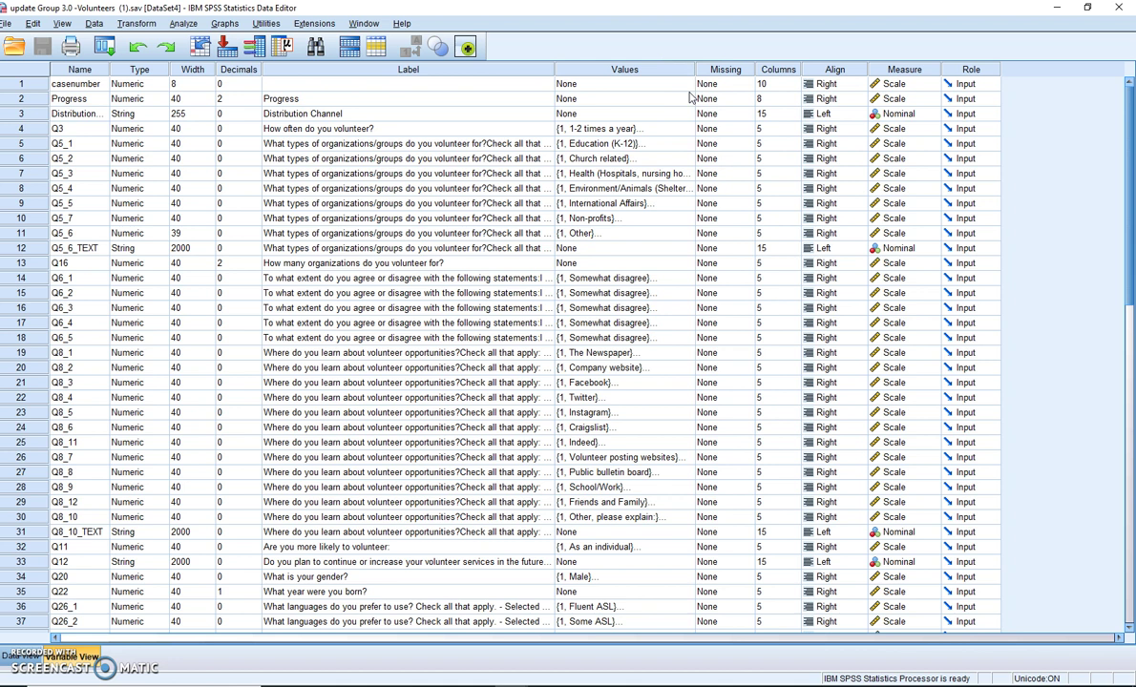
left_click(642, 132)
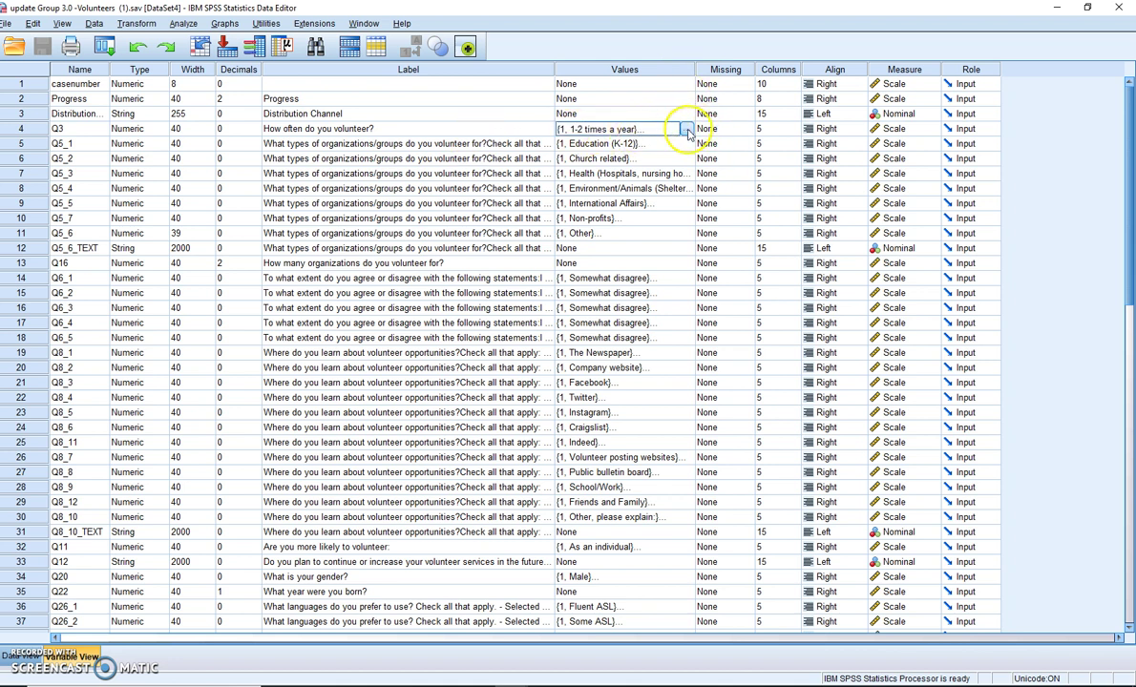
left_click(687, 129)
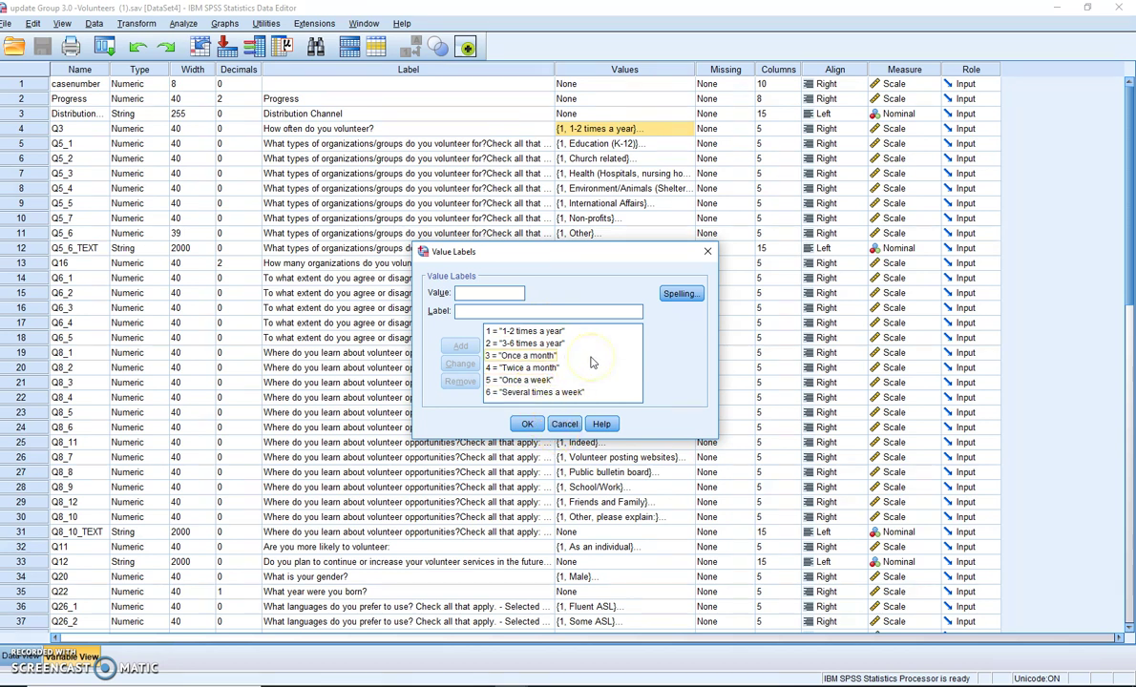
left_click(565, 425)
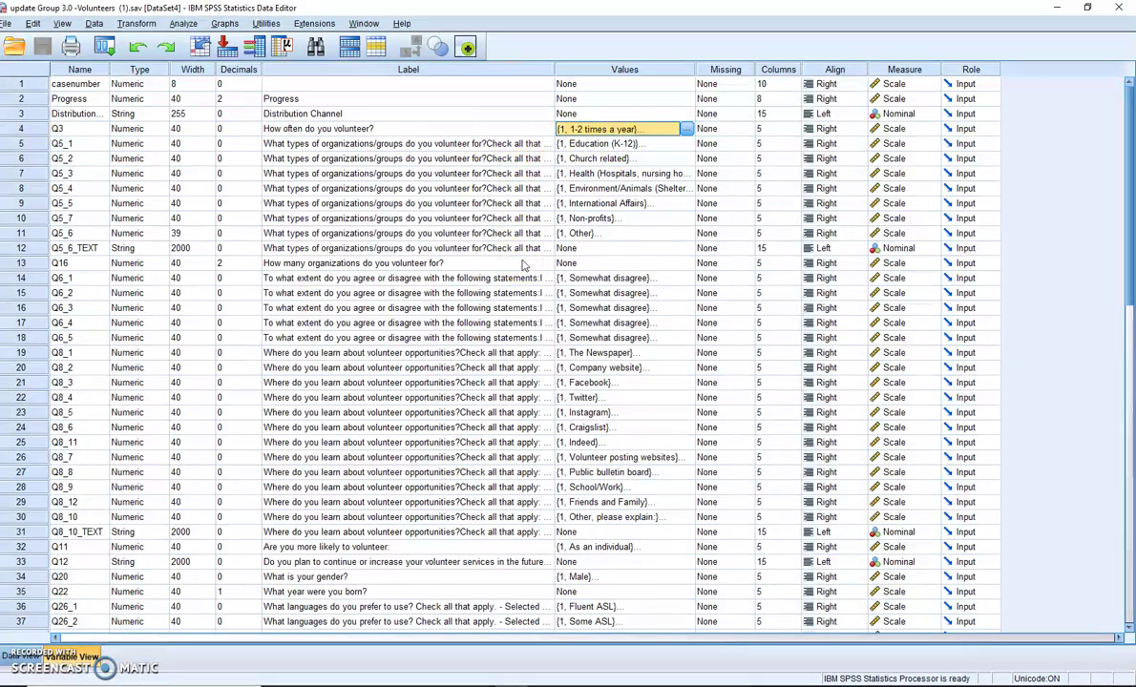
scroll(524, 262, "down", 1)
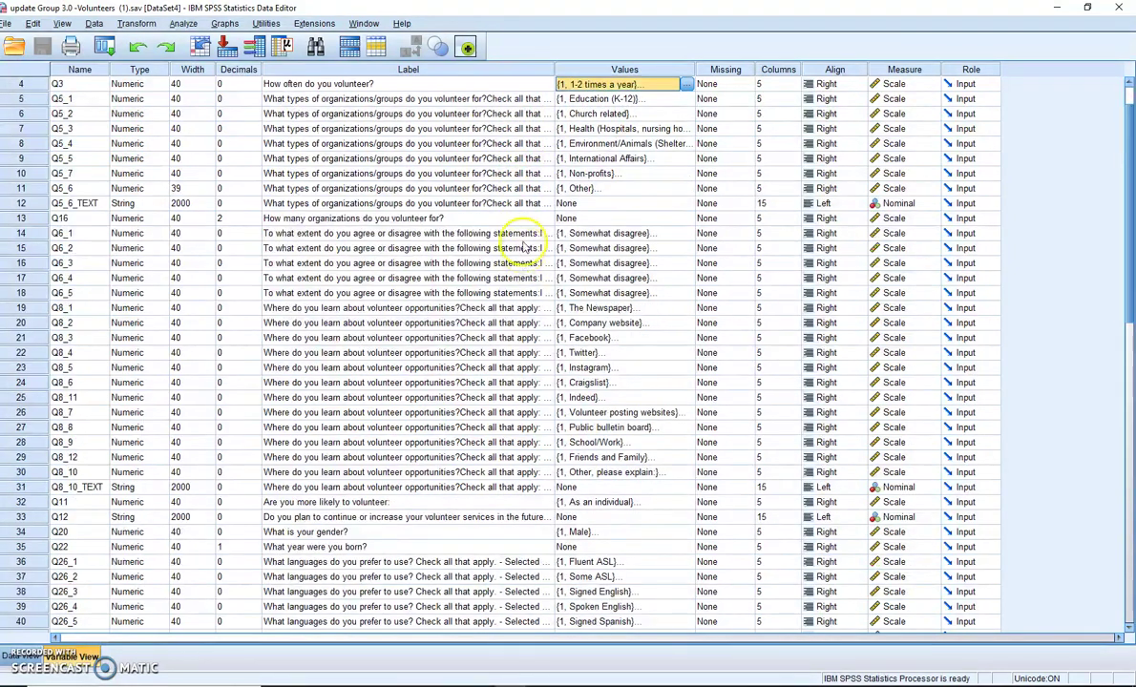
left_click(635, 234)
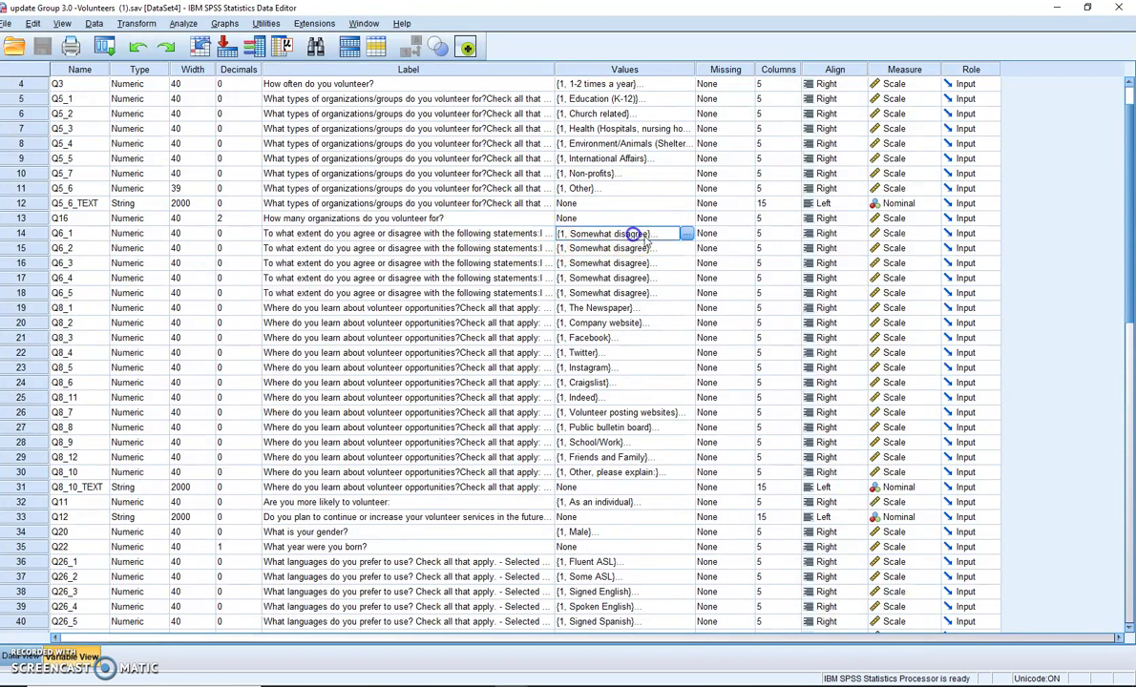
left_click(686, 234)
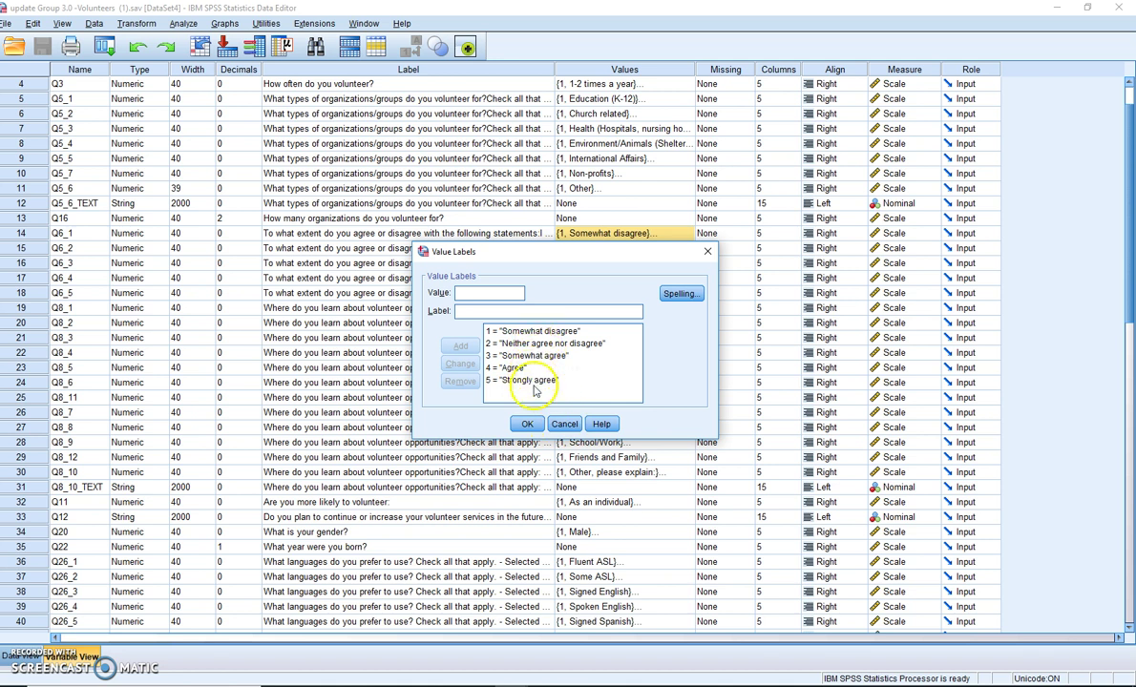
left_click(564, 424)
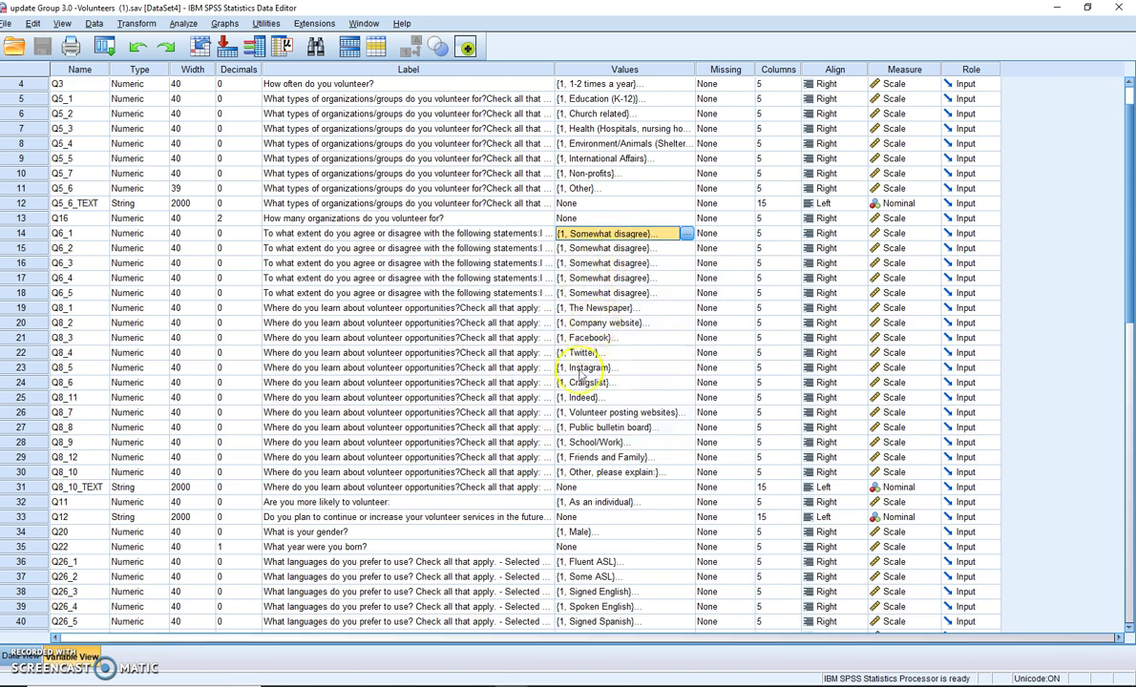
scroll(585, 344, "down", 3)
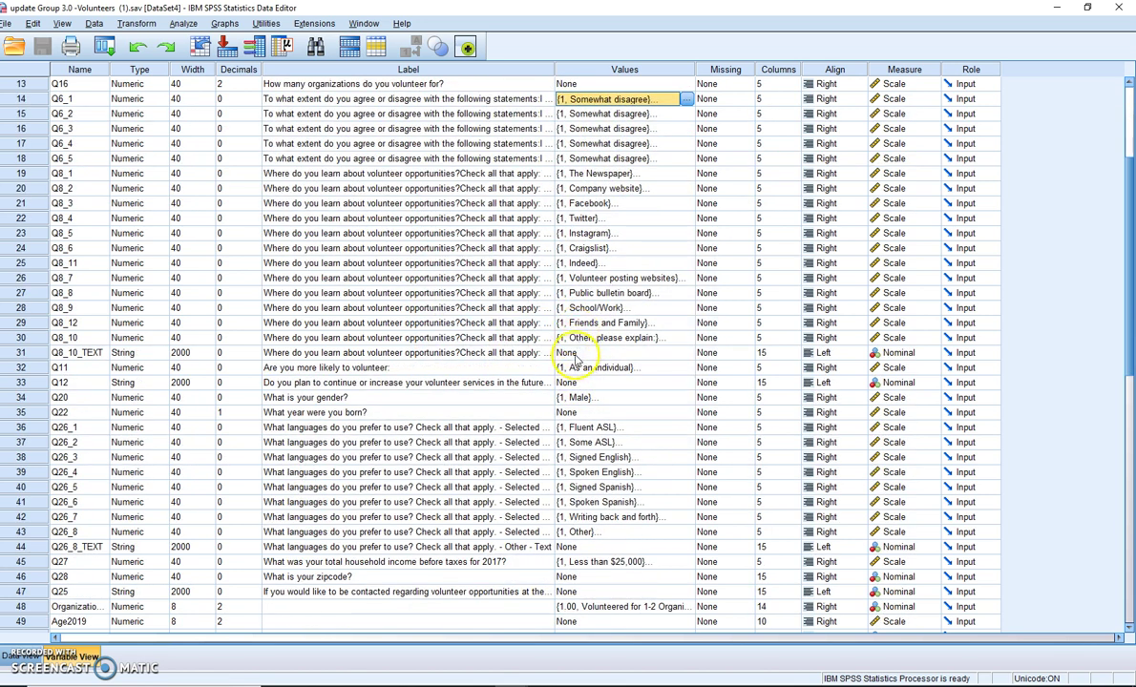
scroll(576, 360, "down", 1)
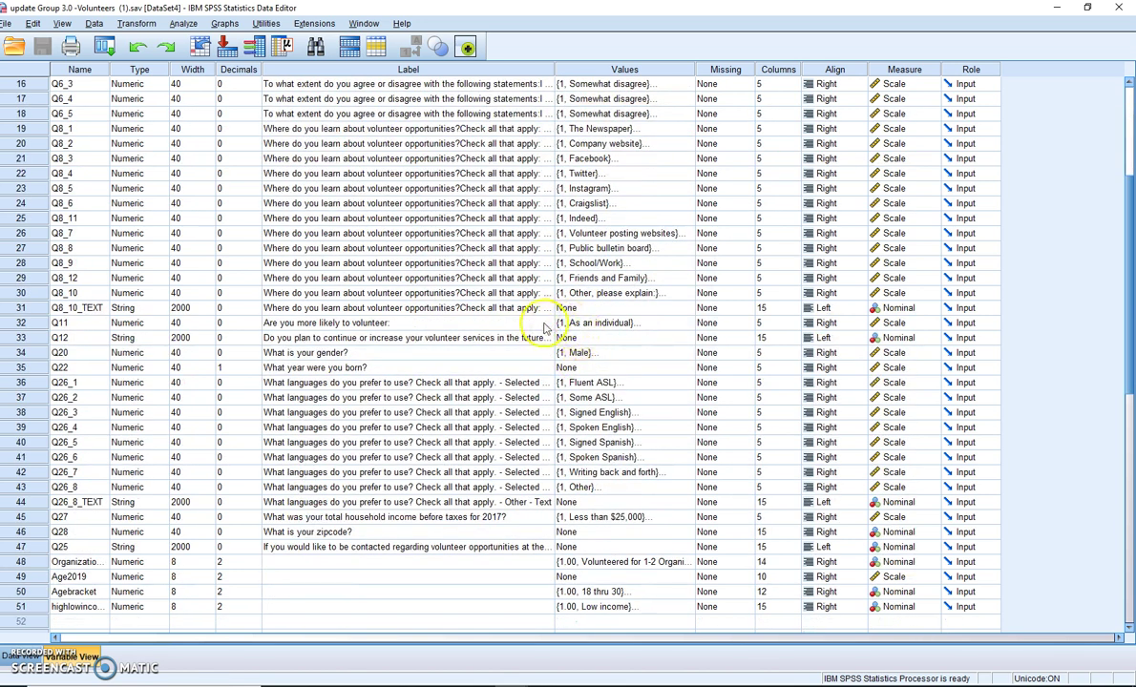
left_click(596, 323)
left_click(685, 322)
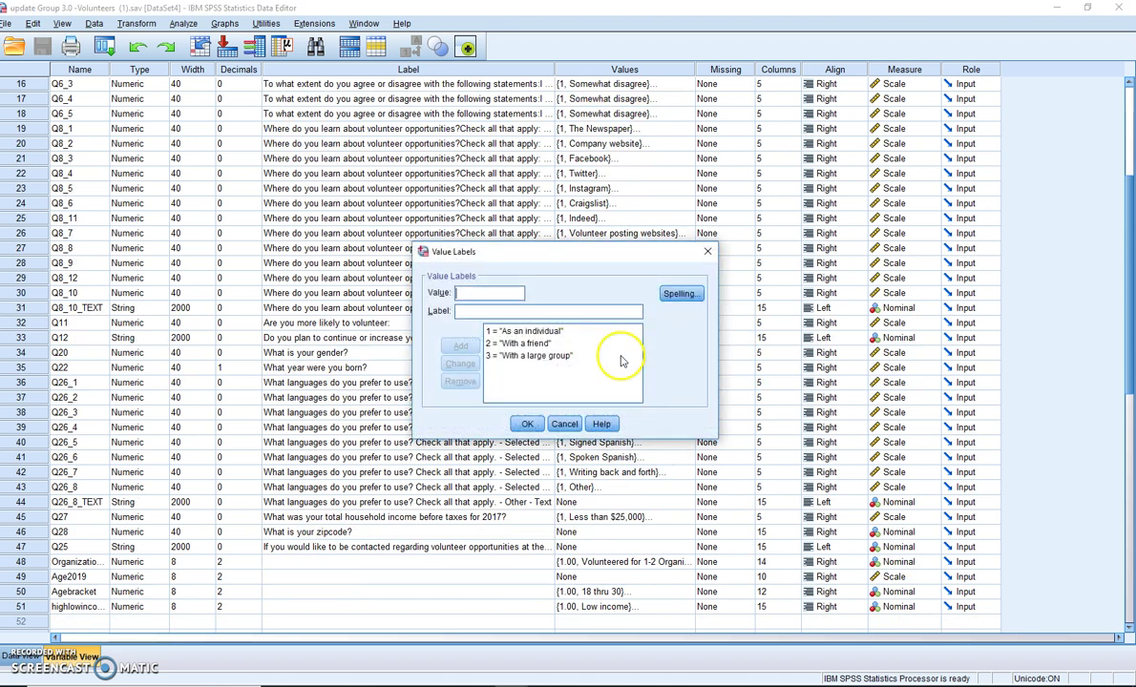
left_click(527, 424)
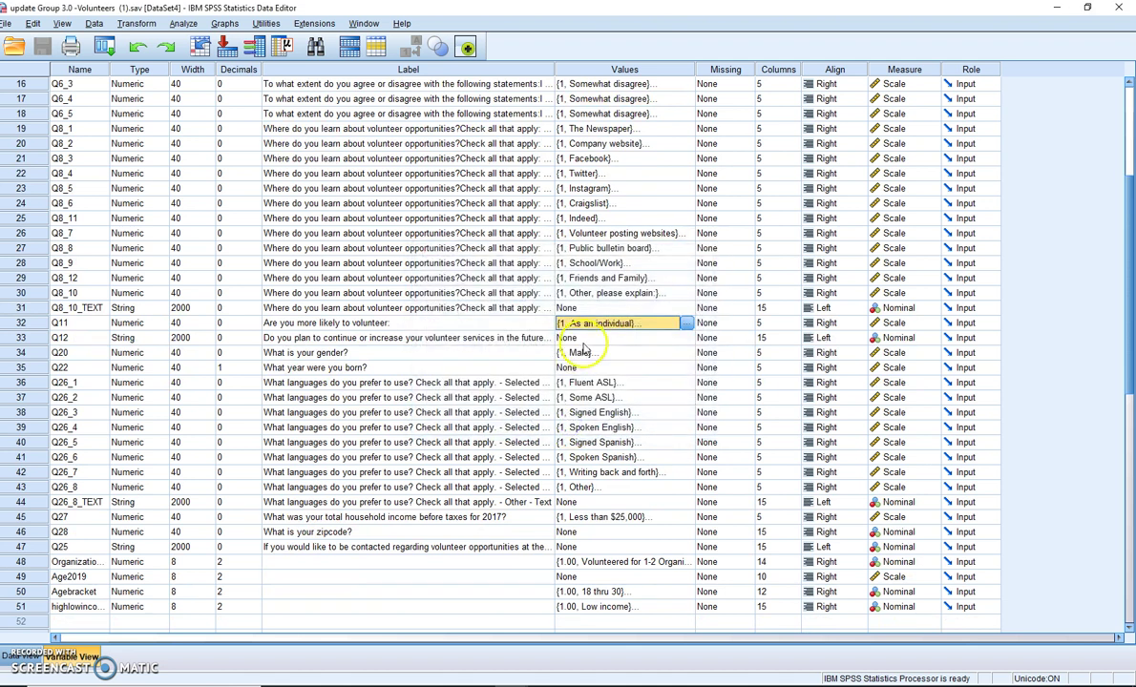
left_click(580, 353)
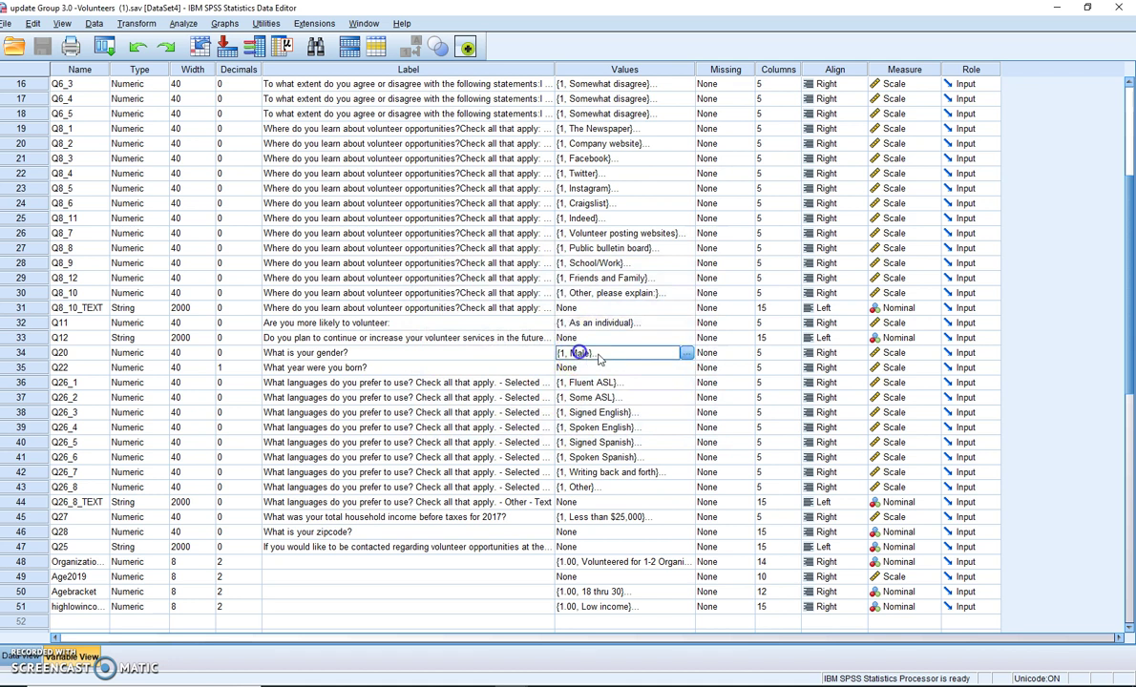
left_click(684, 353)
left_click(564, 424)
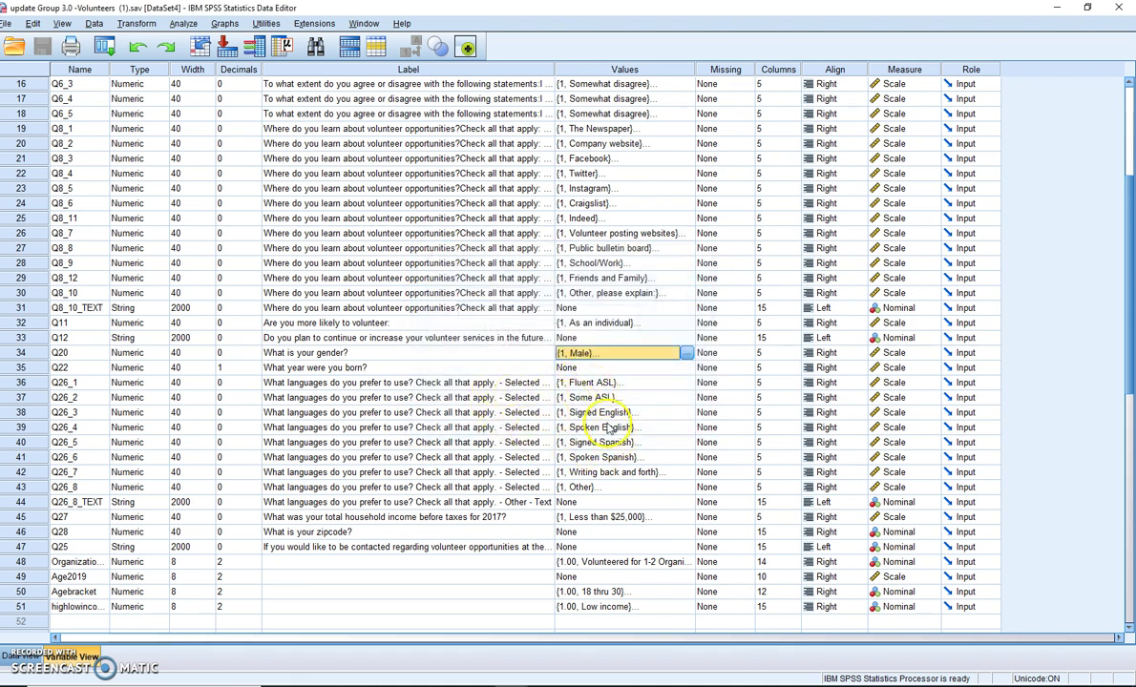
scroll(565, 394, "down", 2)
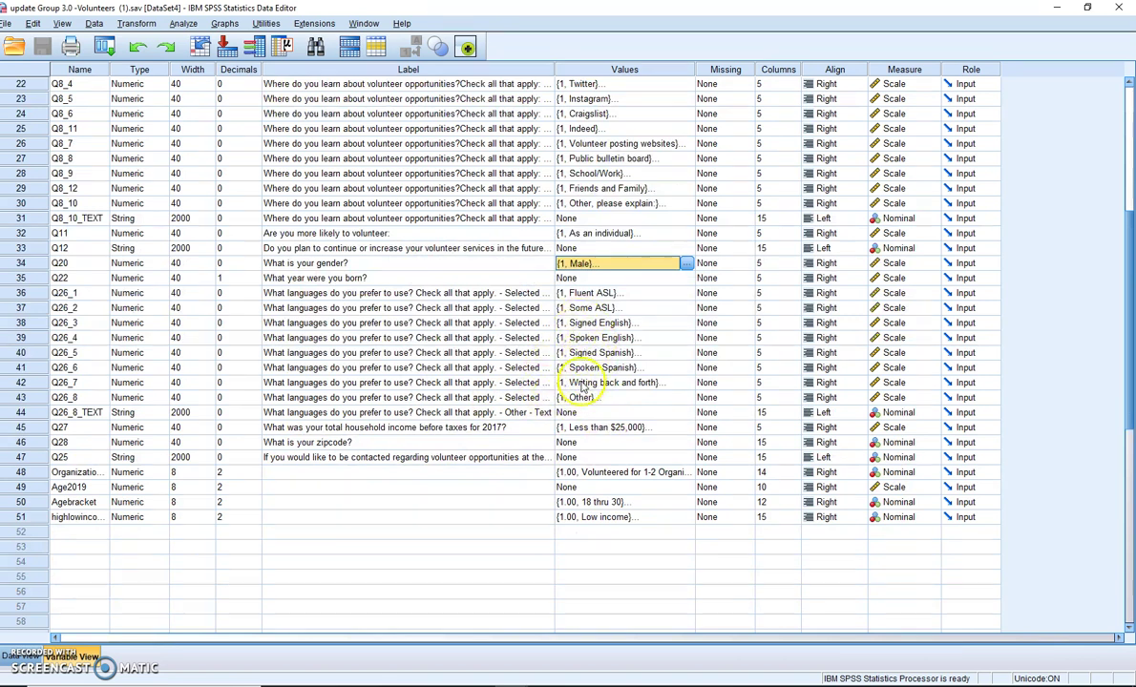
left_click(608, 430)
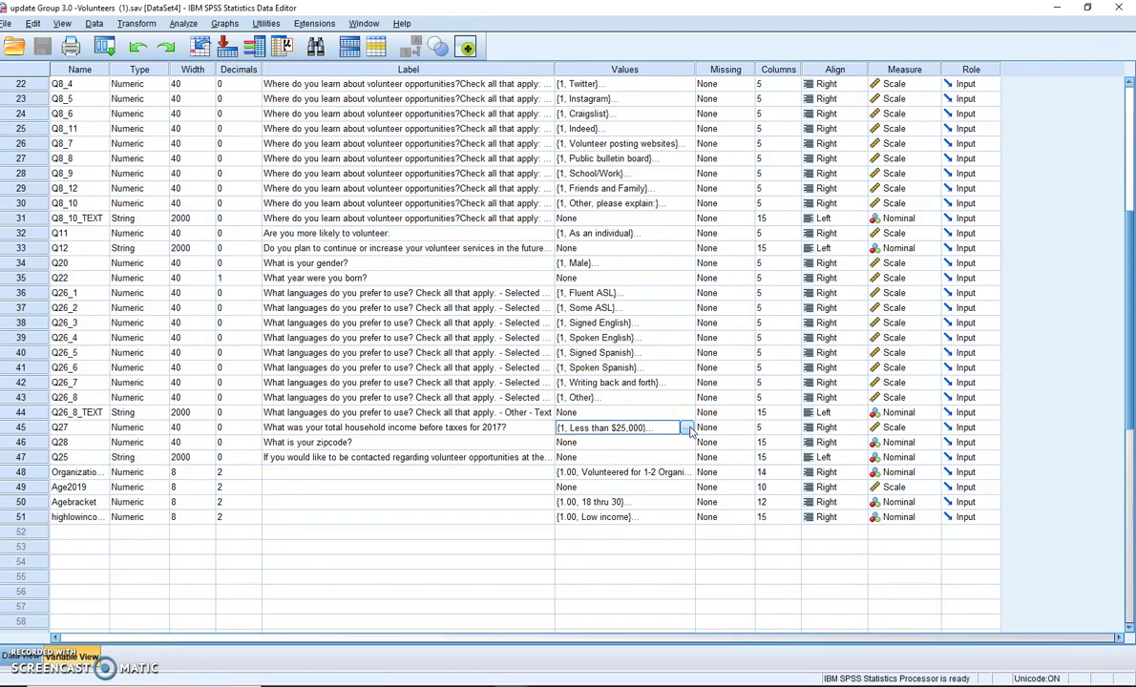
left_click(686, 429)
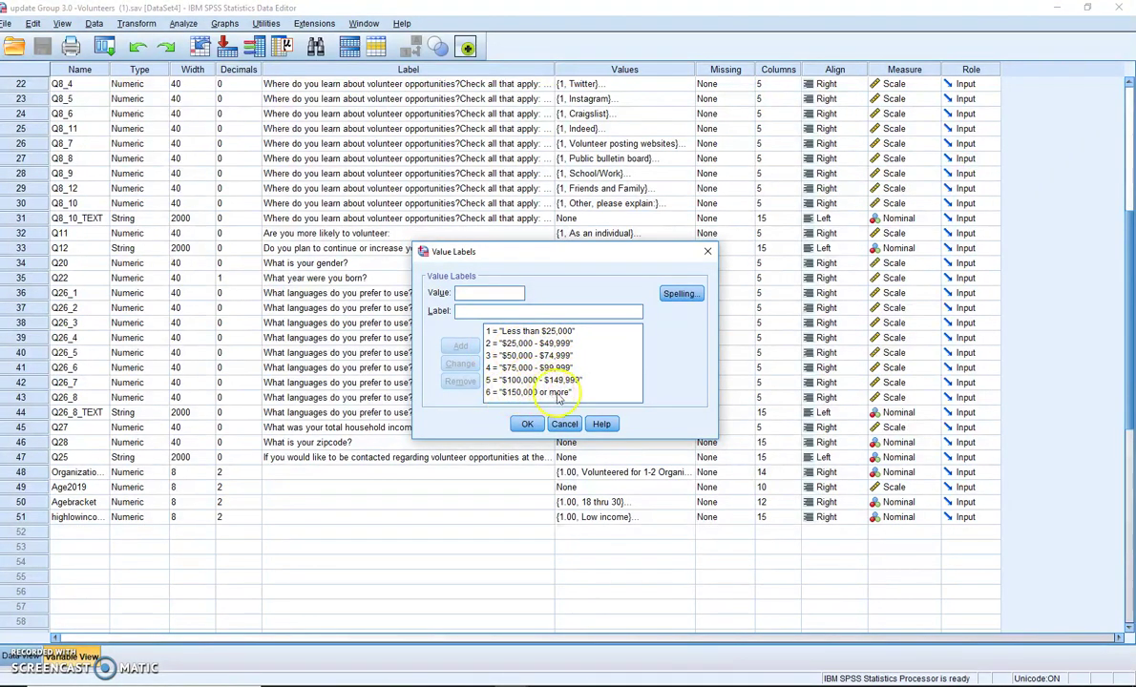
left_click(564, 426)
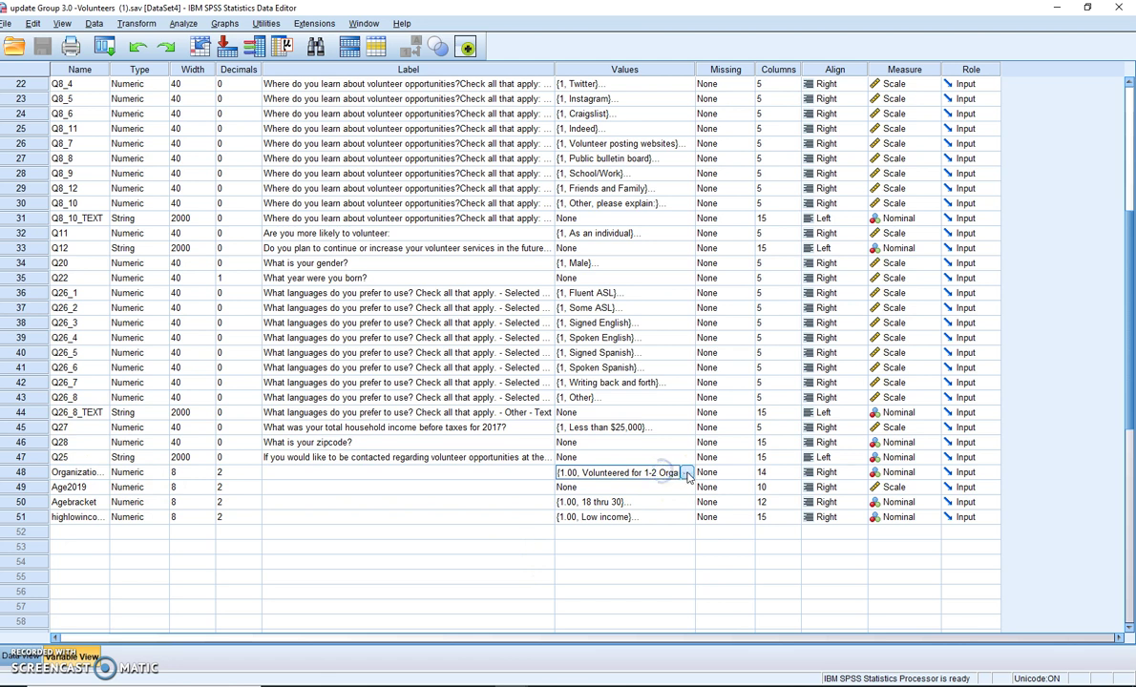
left_click(687, 475)
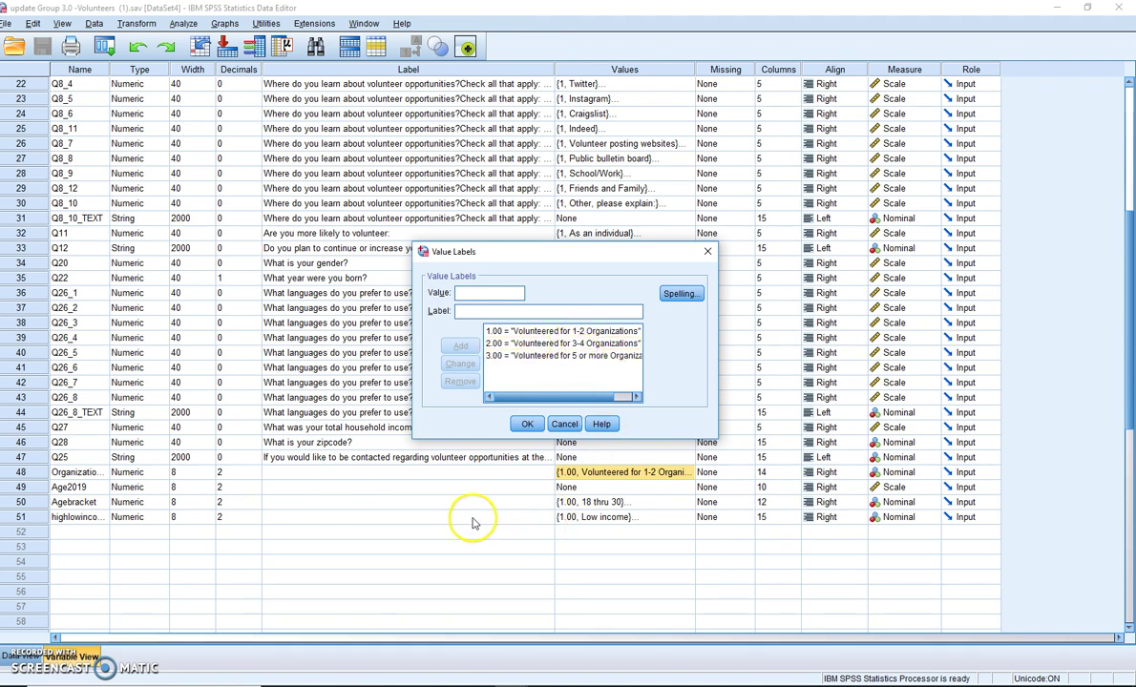
left_click(563, 426)
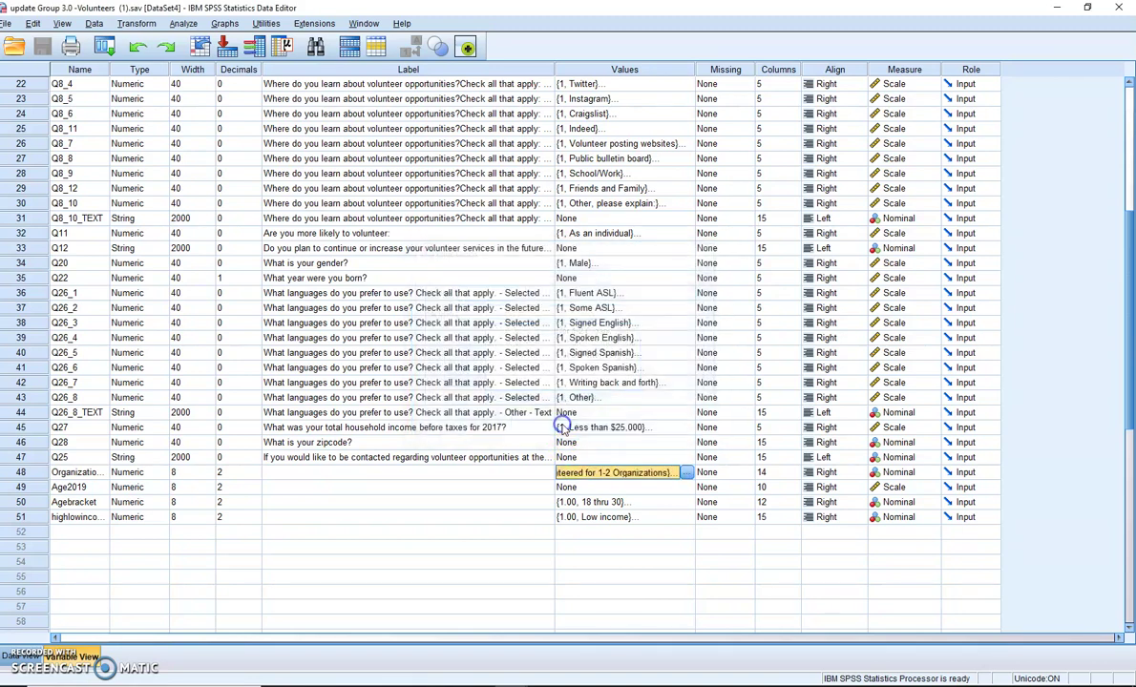
scroll(570, 431, "up", 7)
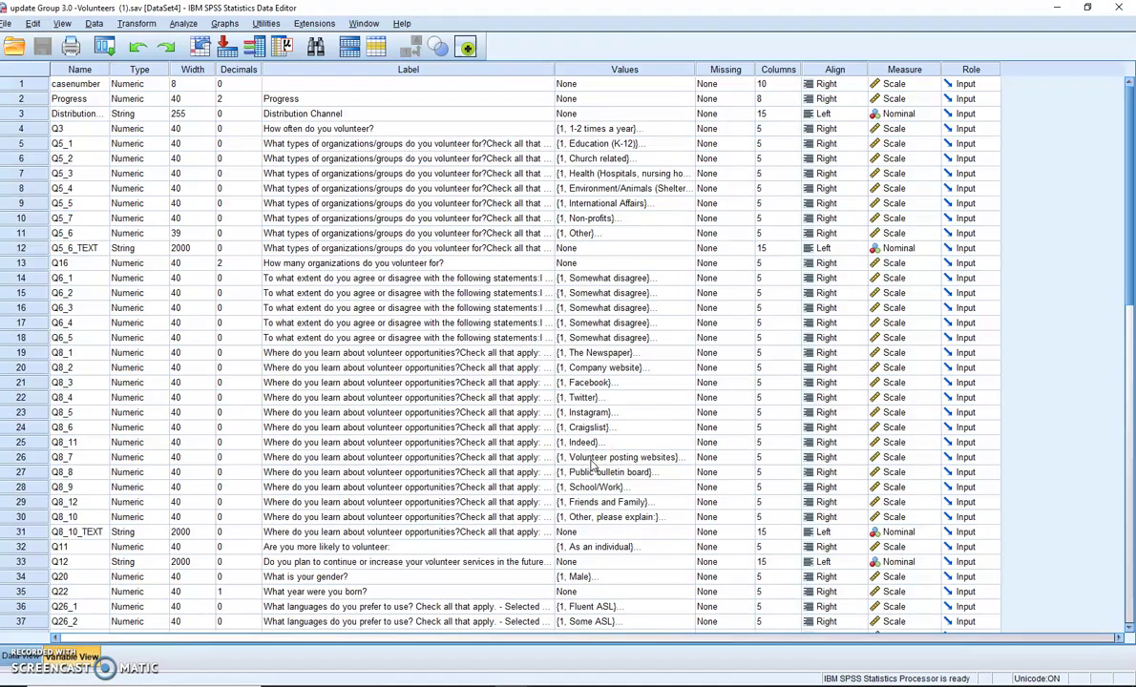
left_click(579, 416)
scroll(577, 414, "down", 4)
left_click(581, 606)
scroll(583, 597, "down", 1)
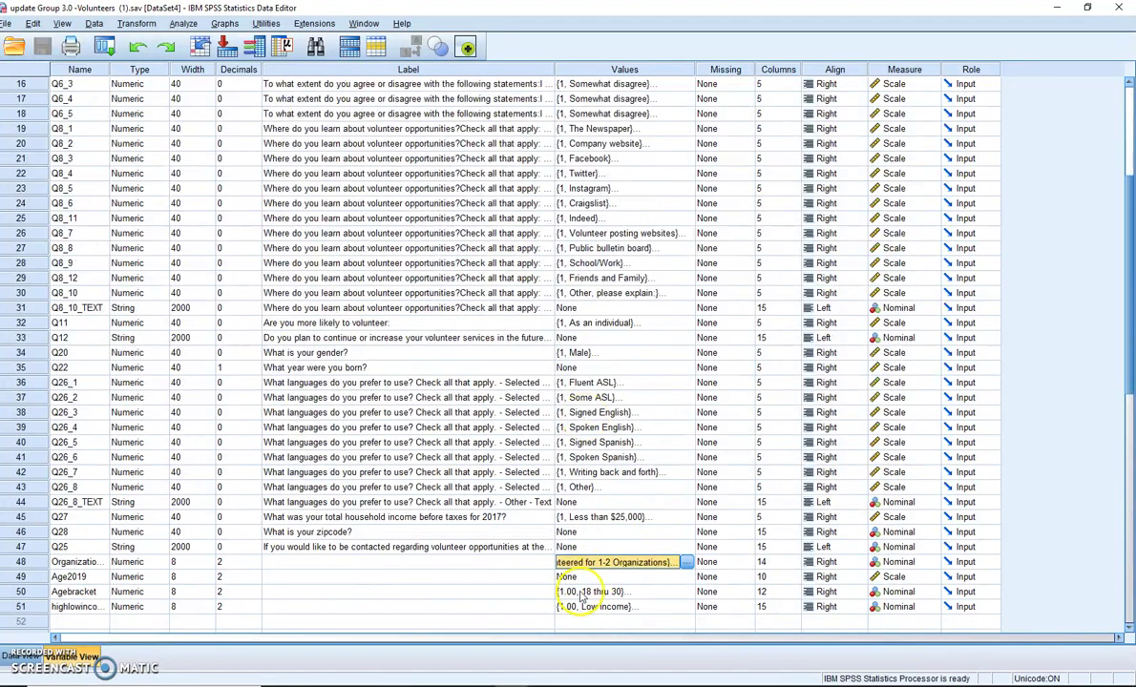
left_click(648, 517)
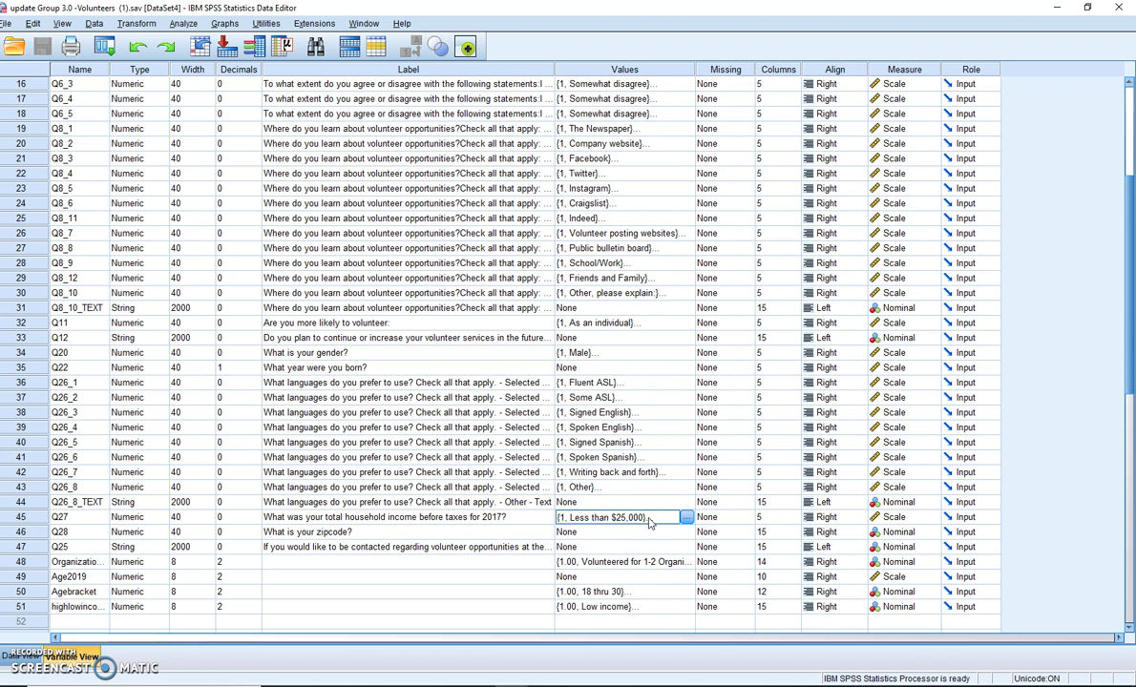
left_click(631, 524)
left_click(686, 518)
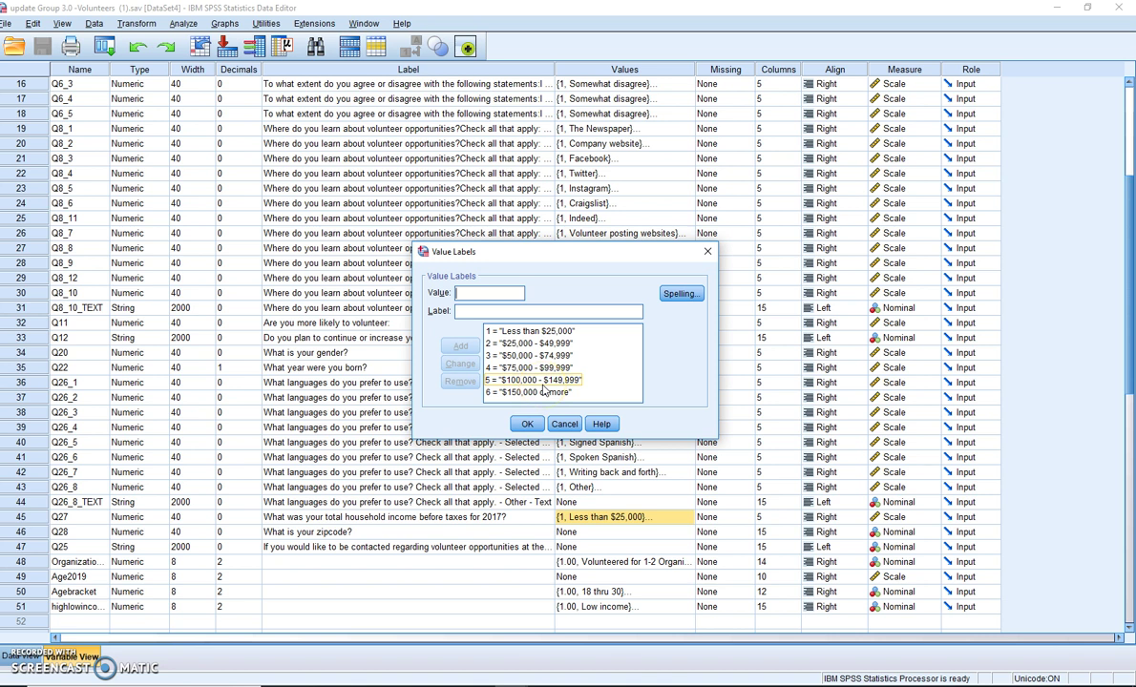
left_click(563, 424)
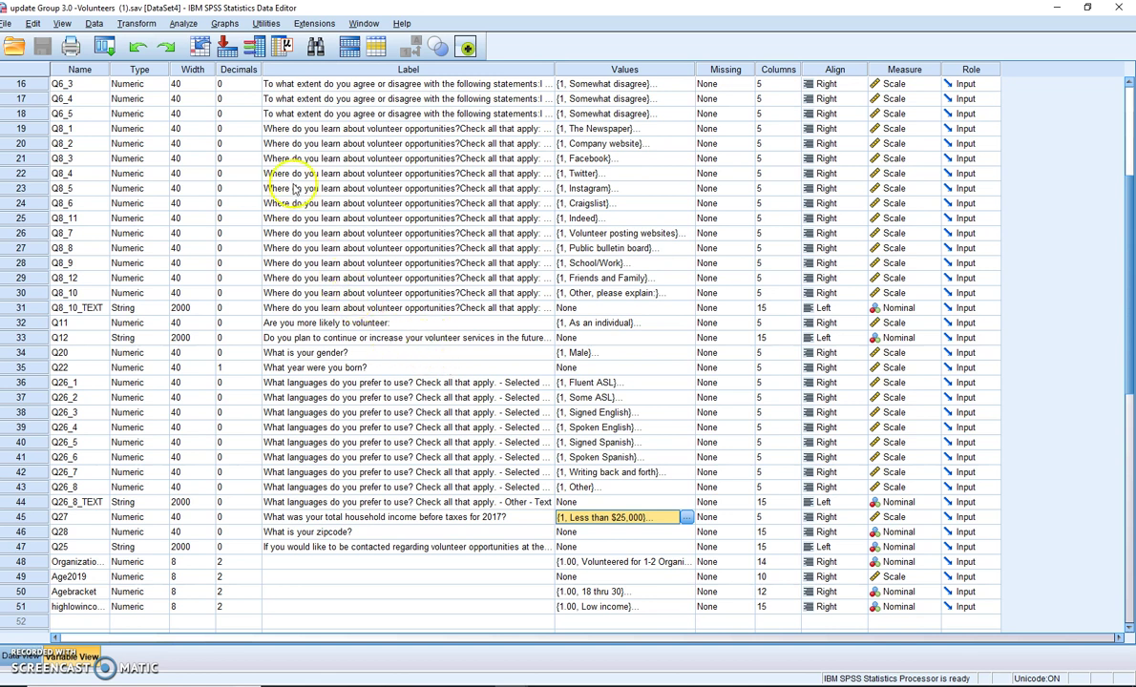
Step: Start a Frequencies analysis with the household income variable in the Variable(s) list
left_click(182, 25)
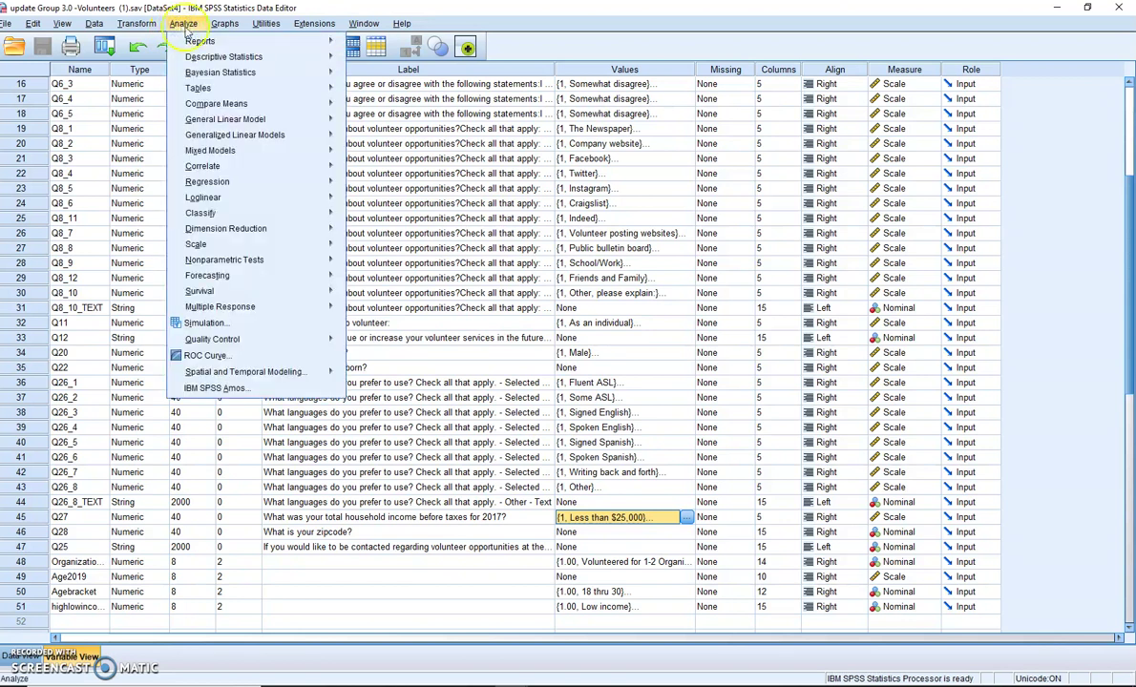
mouse_move(245, 64)
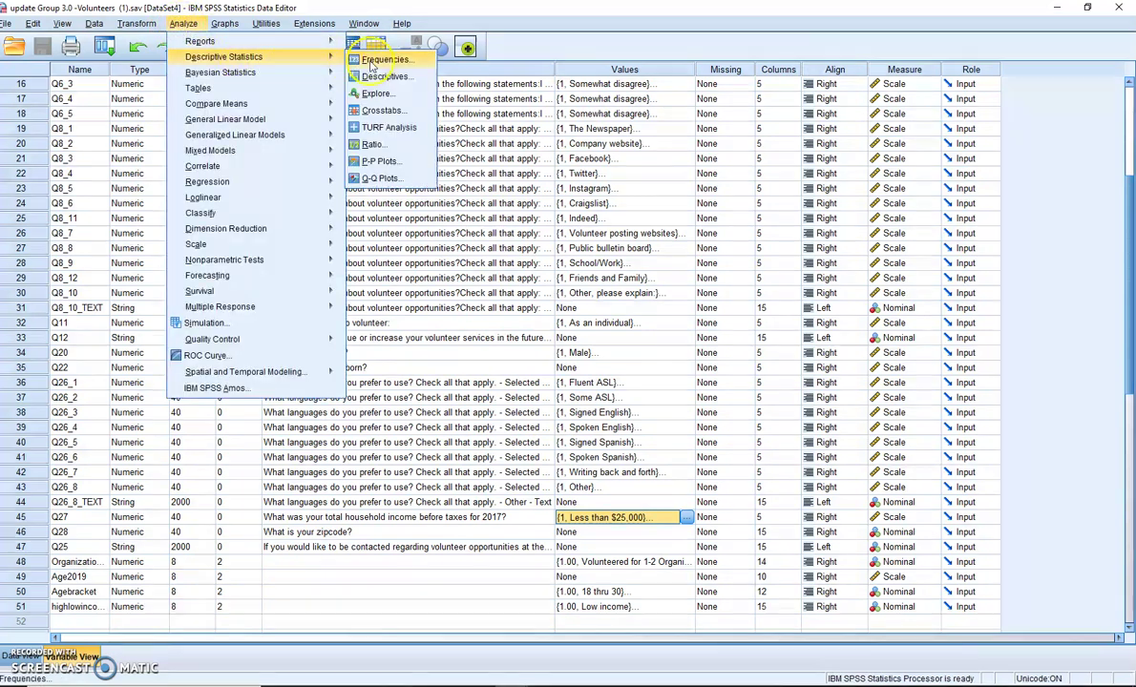
left_click(387, 60)
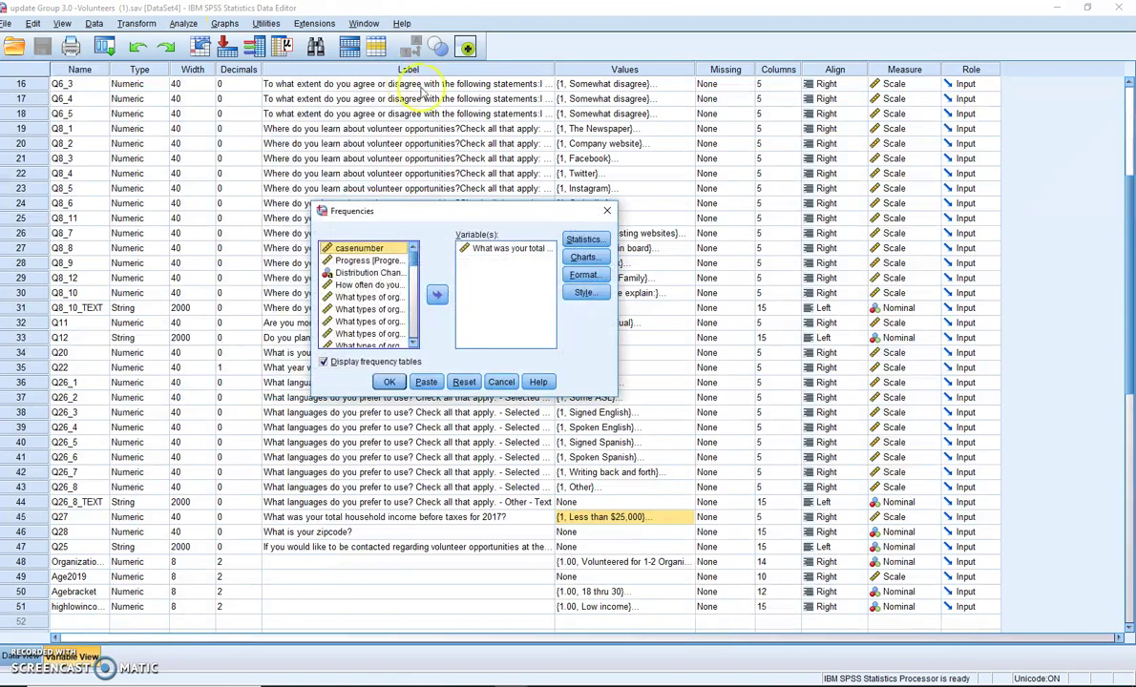
left_click(483, 248)
left_click(437, 294)
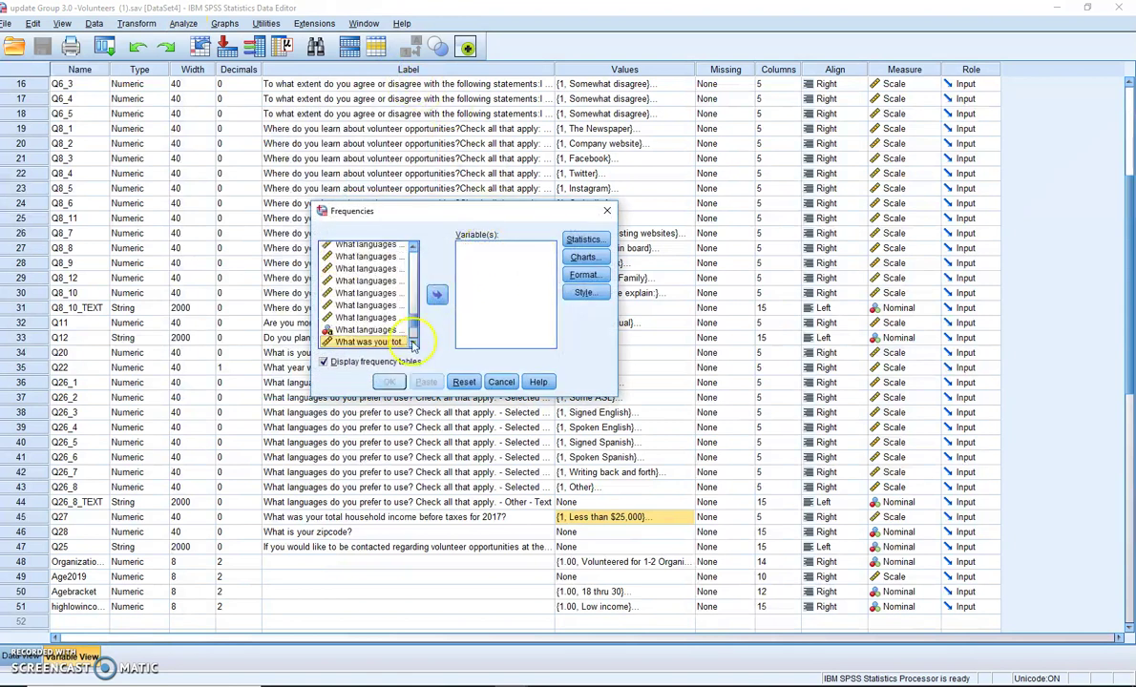
scroll(387, 325, "down", 3)
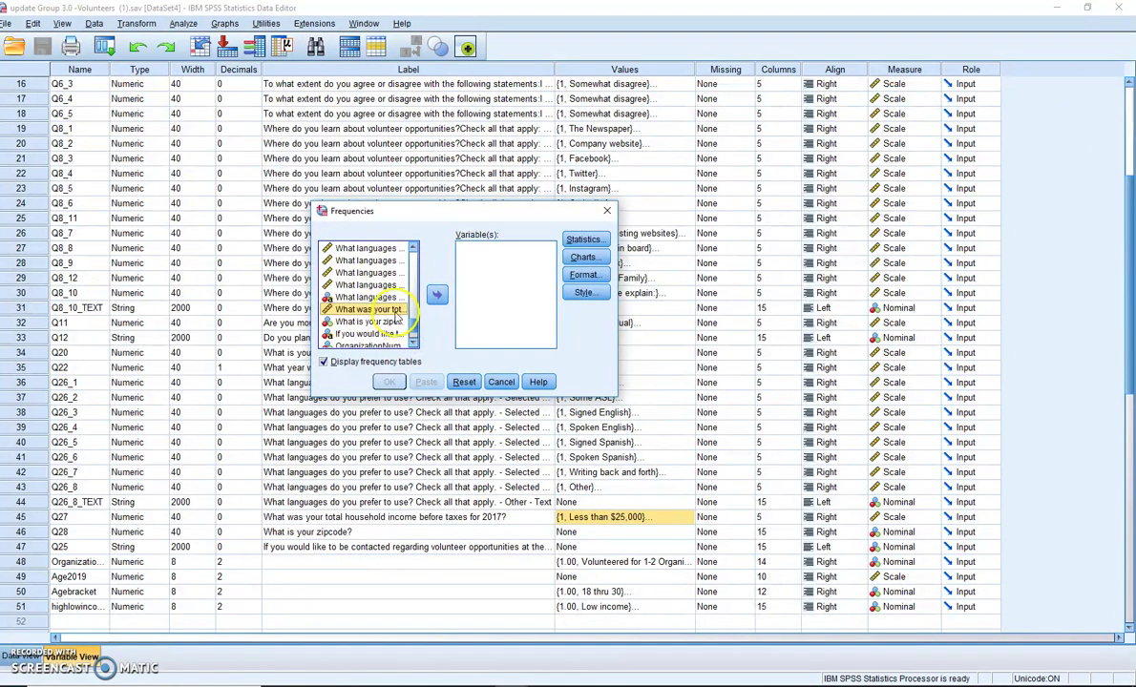
left_click(437, 295)
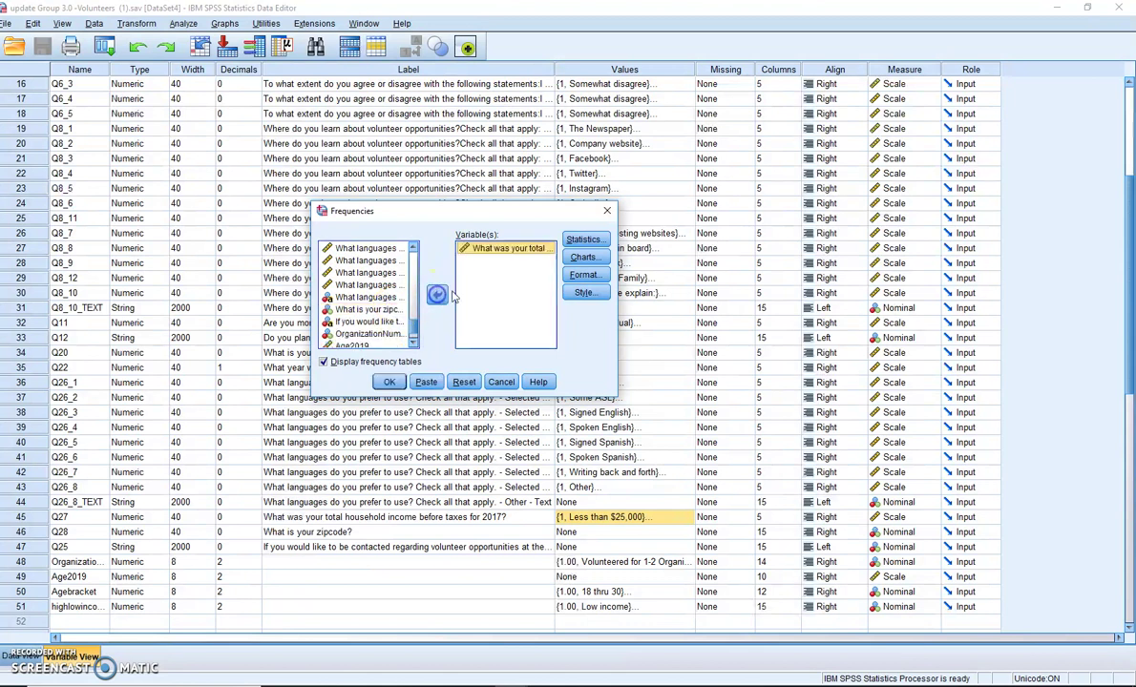
Step: Add Median and Mode statistics and run it, giving median 3.00 and mode 2
left_click(583, 240)
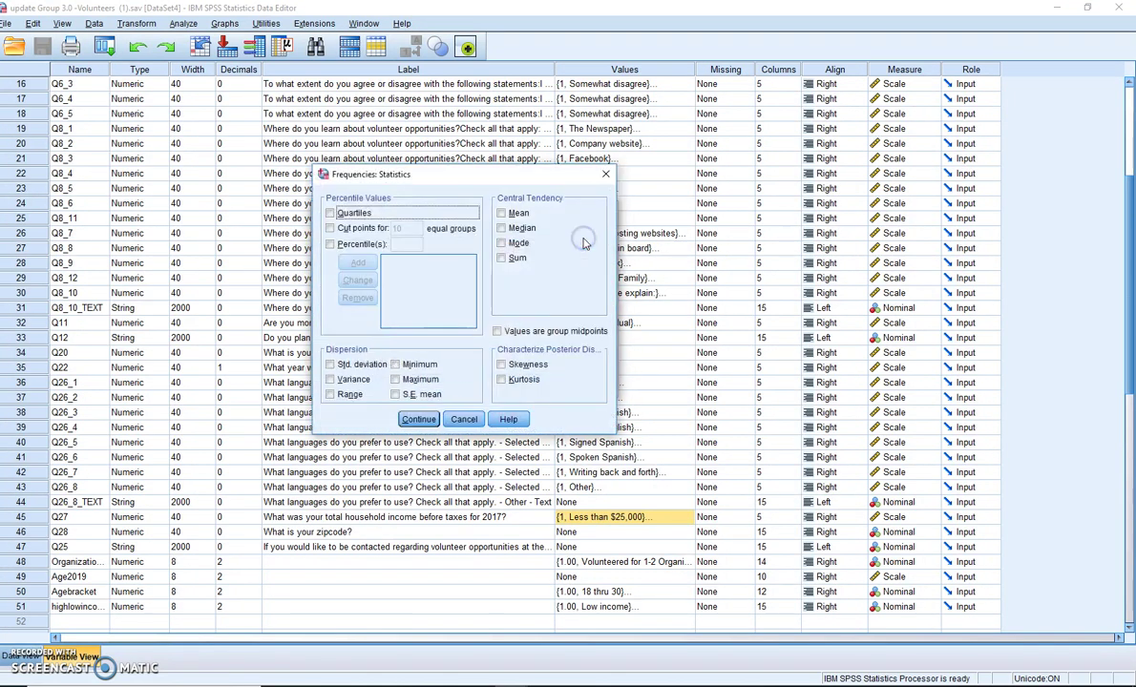
left_click(500, 229)
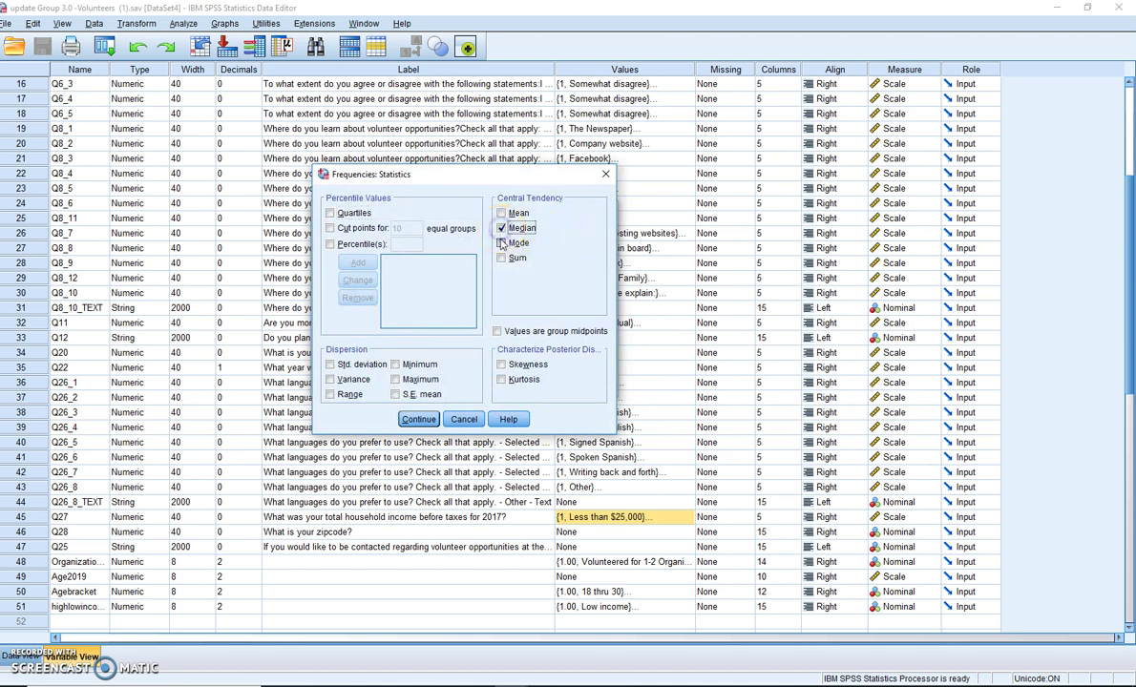
left_click(501, 243)
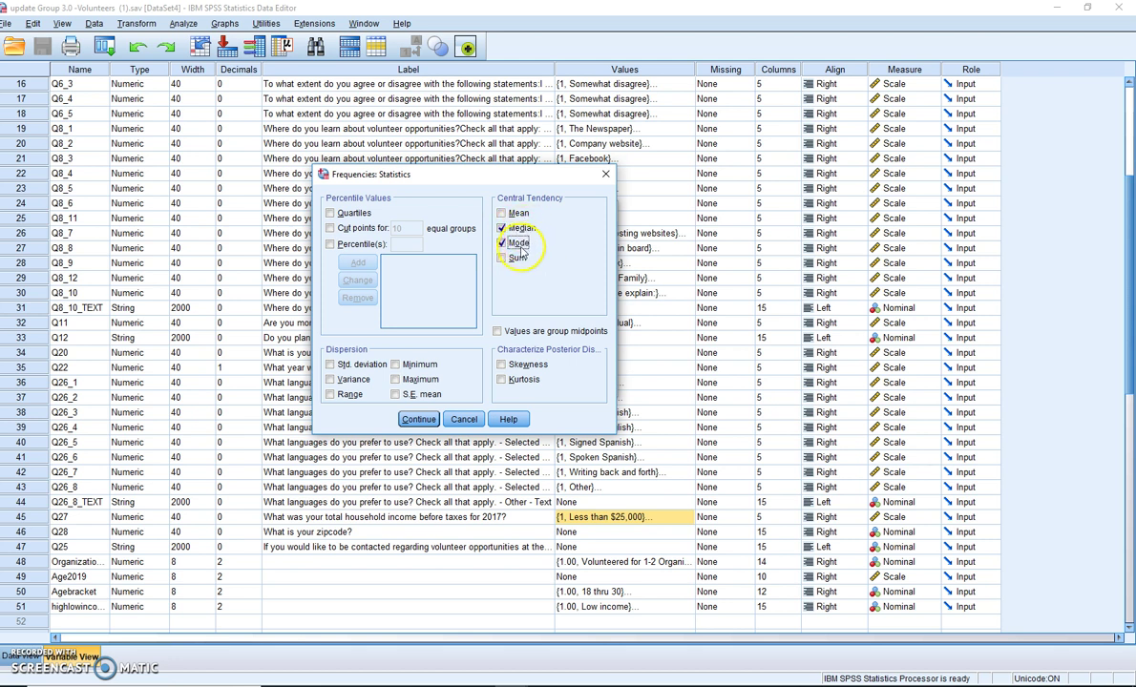
left_click(419, 420)
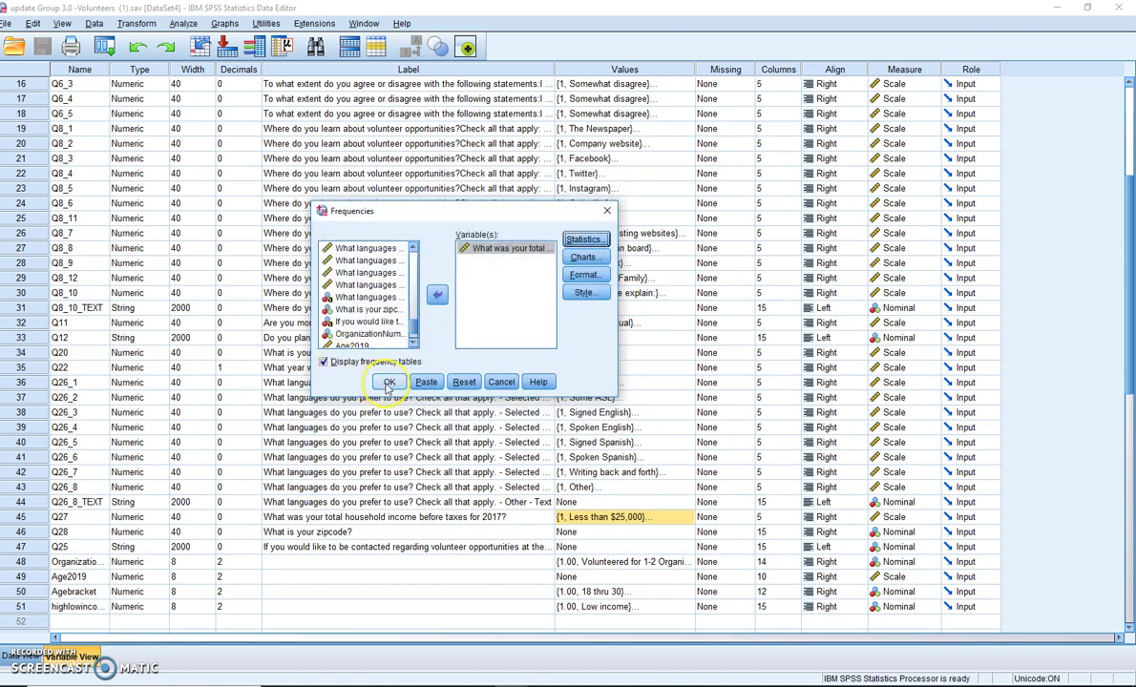
left_click(388, 383)
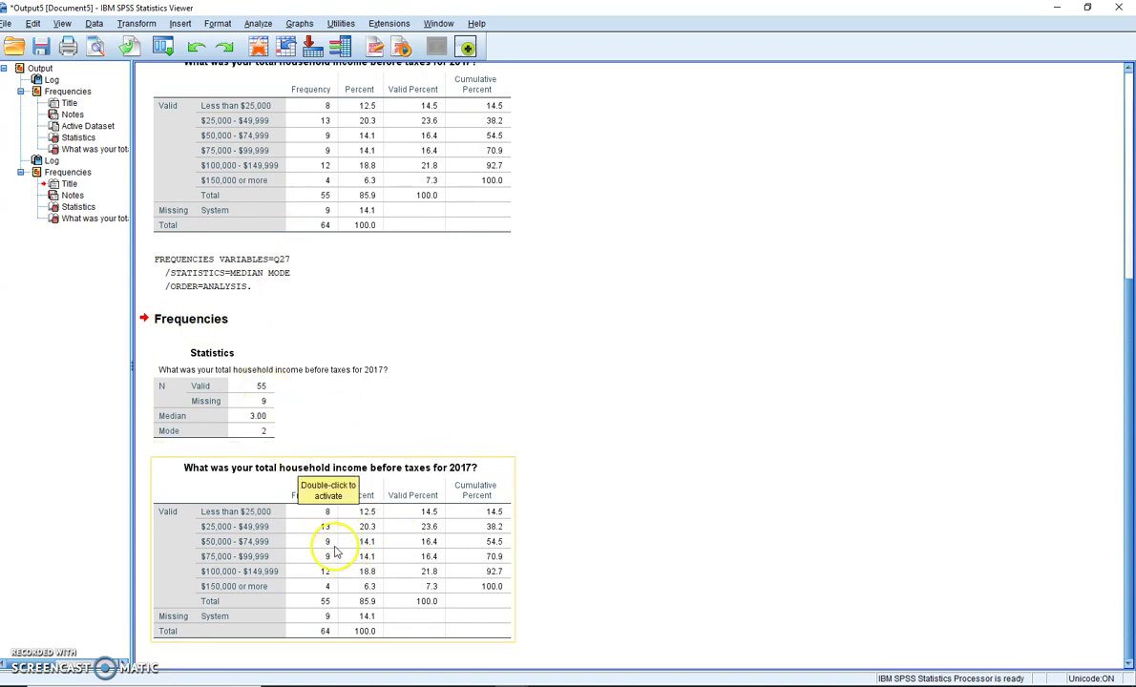
left_click(55, 92)
right_click(58, 95)
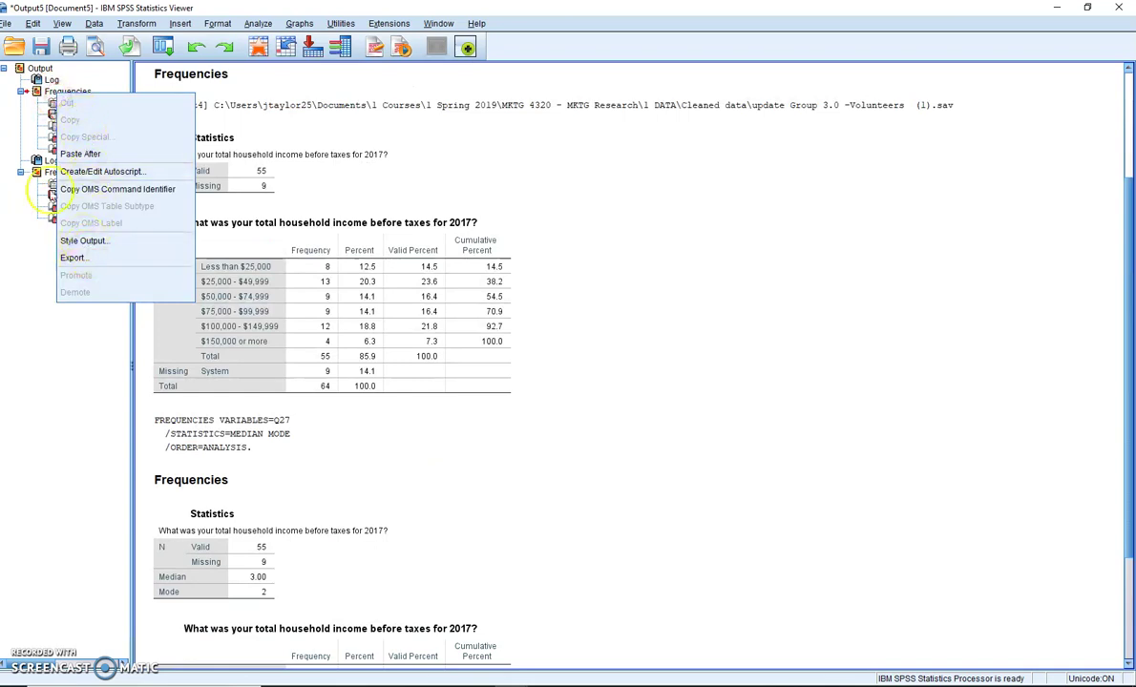
left_click(33, 156)
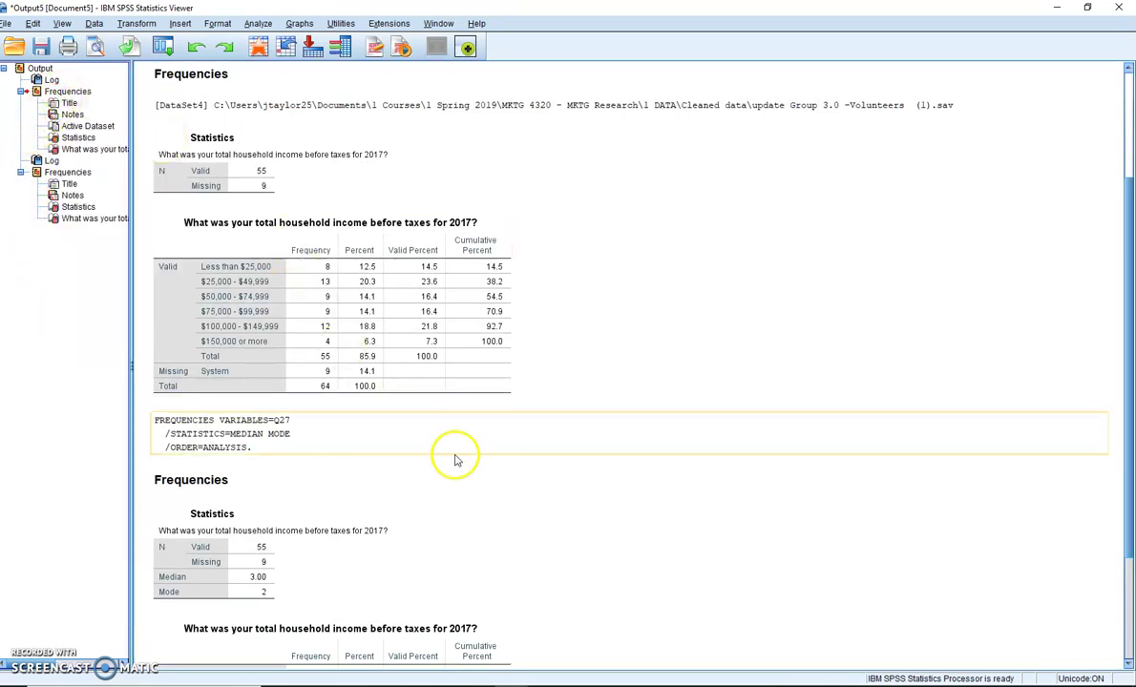
scroll(440, 451, "down", 3)
left_click(284, 430)
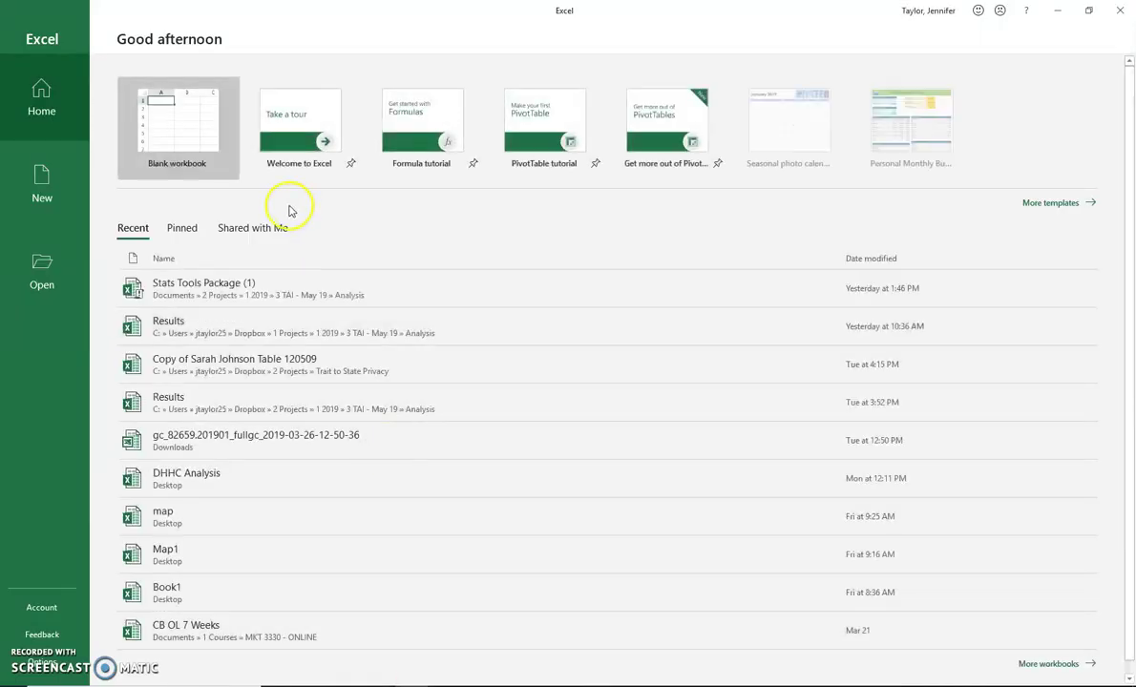
Step: Create a blank workbook and rename its only sheet to 'Q27 - Income'
left_click(168, 131)
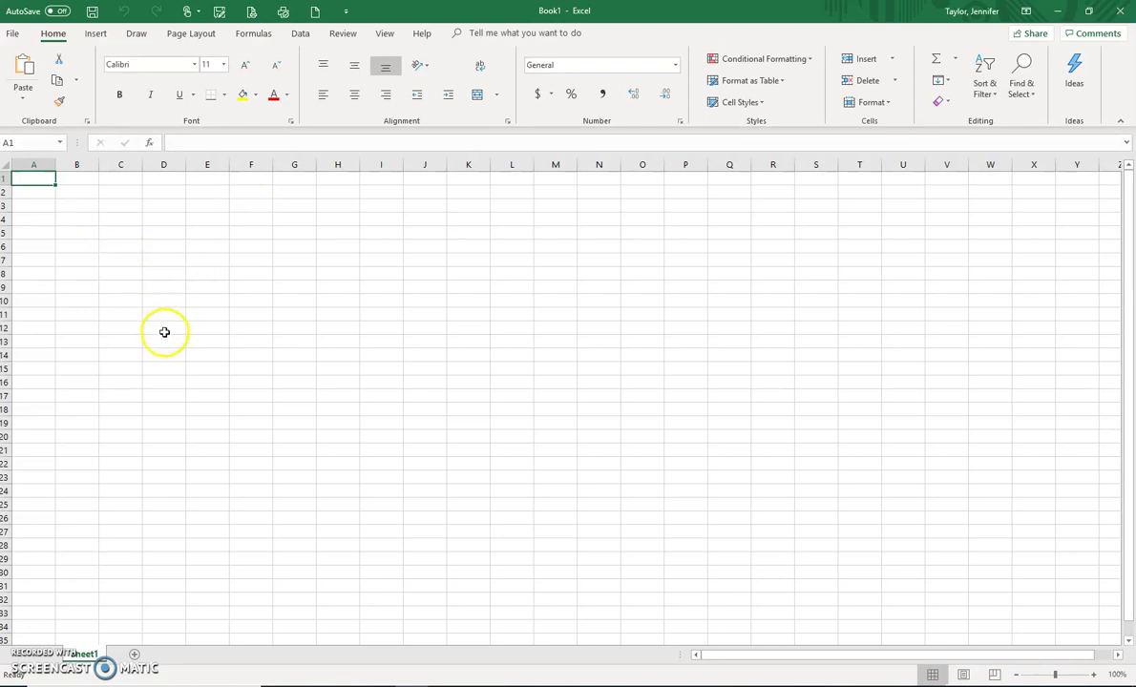
right_click(88, 654)
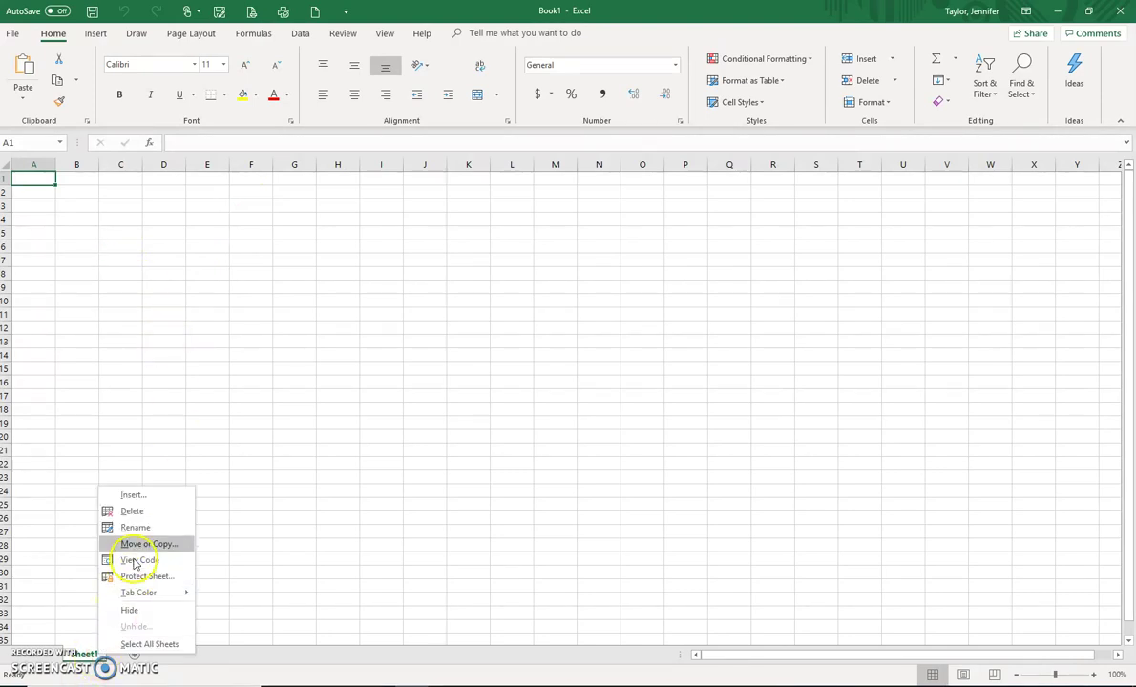
left_click(138, 526)
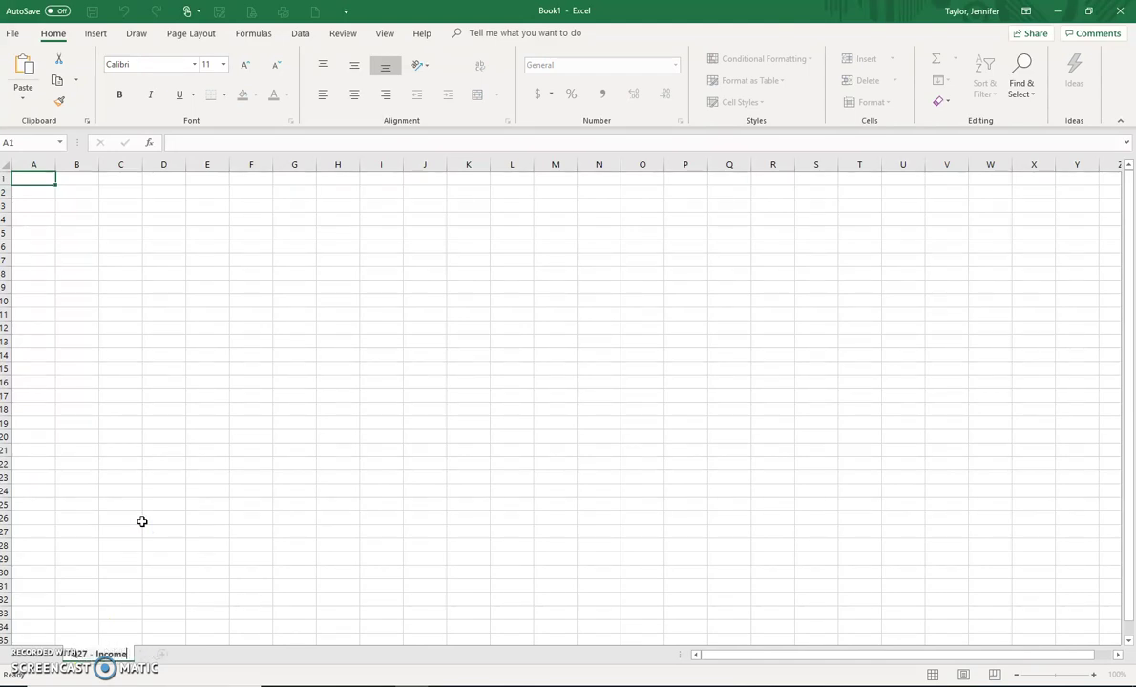
left_click(143, 516)
left_click(202, 490)
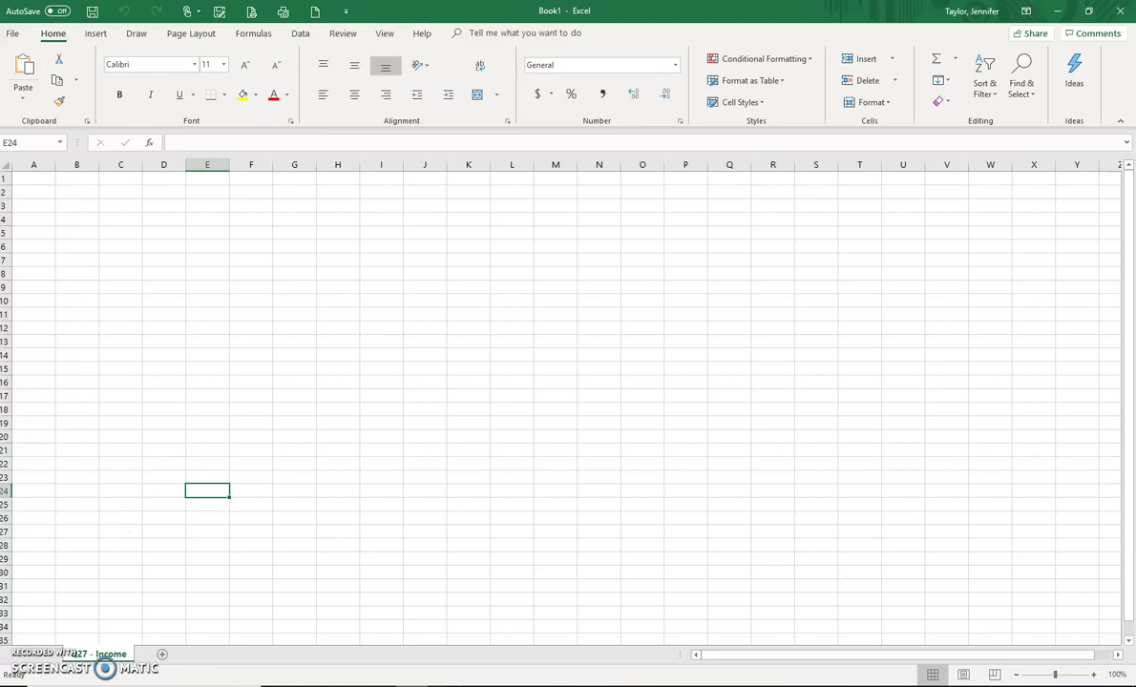
Step: Copy SPSS's income frequency table into cell A2 using Match Destination Formatting
mouse_move(521, 672)
left_click(520, 651)
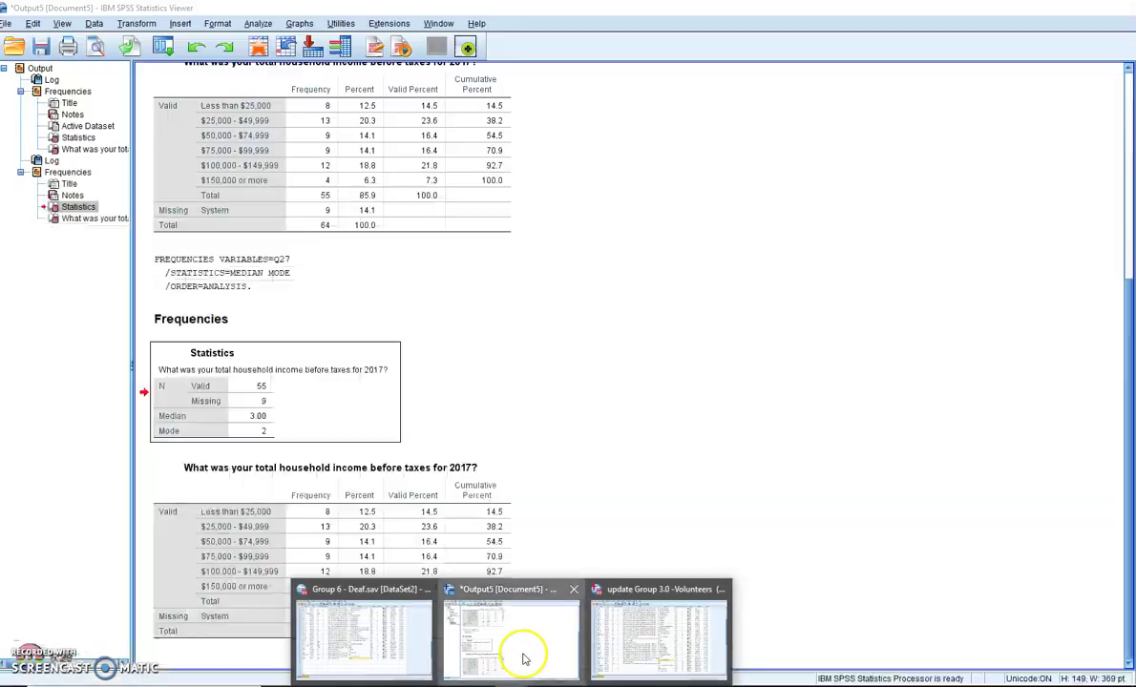
left_click(362, 557)
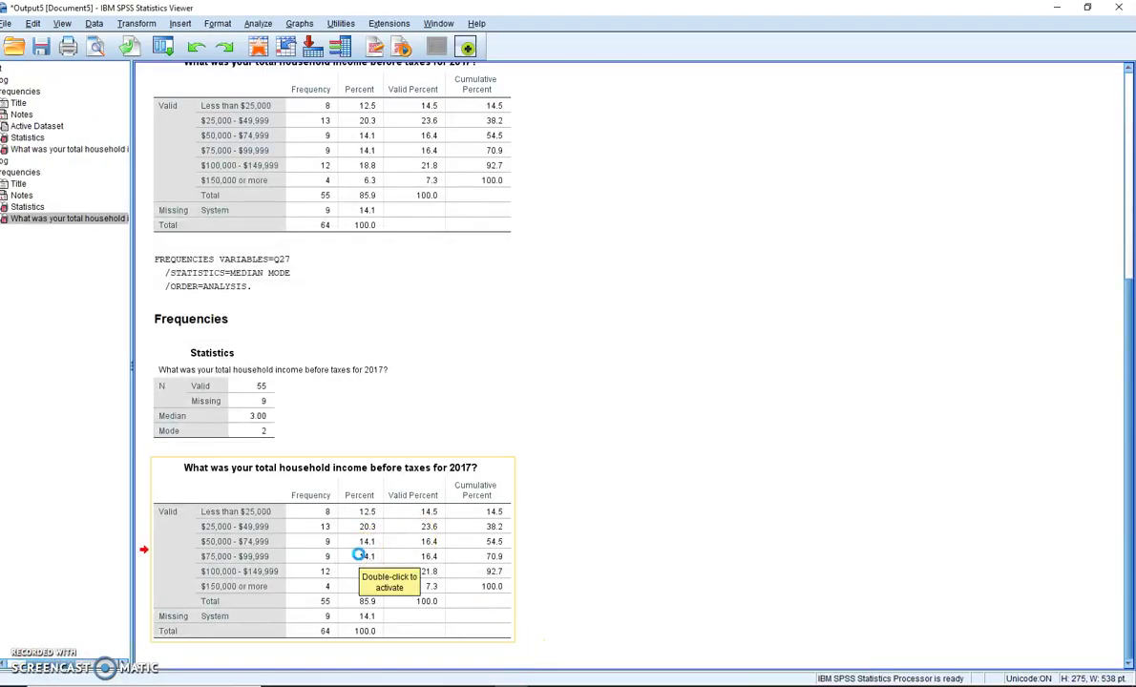
key("alt+Tab")
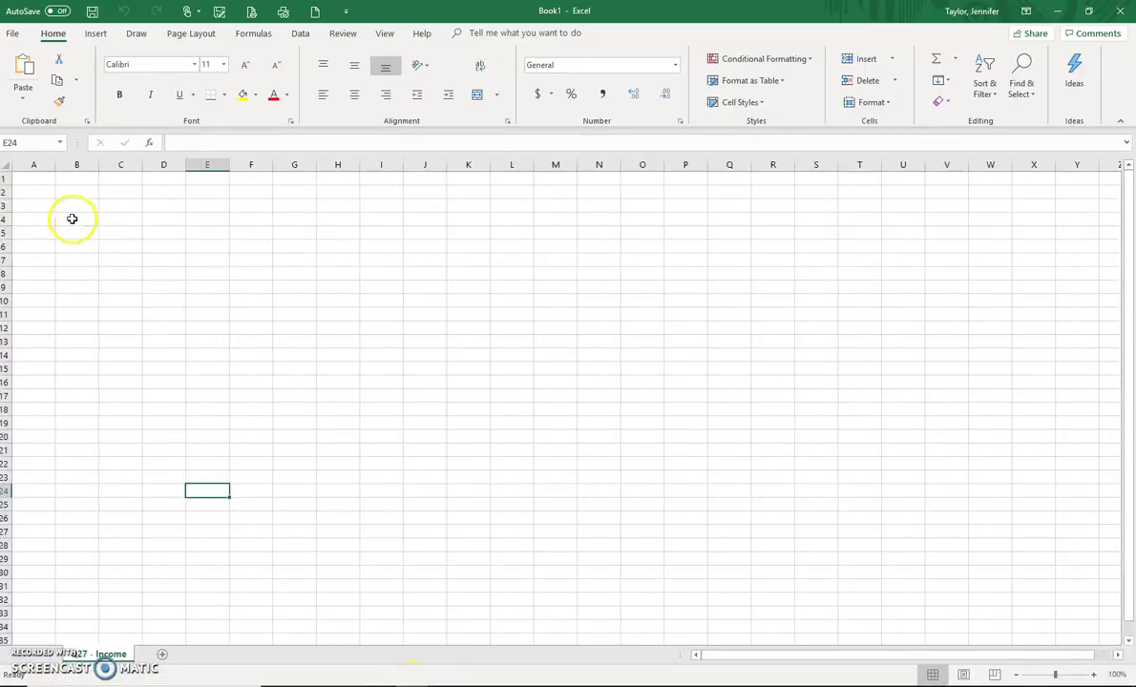
left_click(43, 196)
key("ctrl+v")
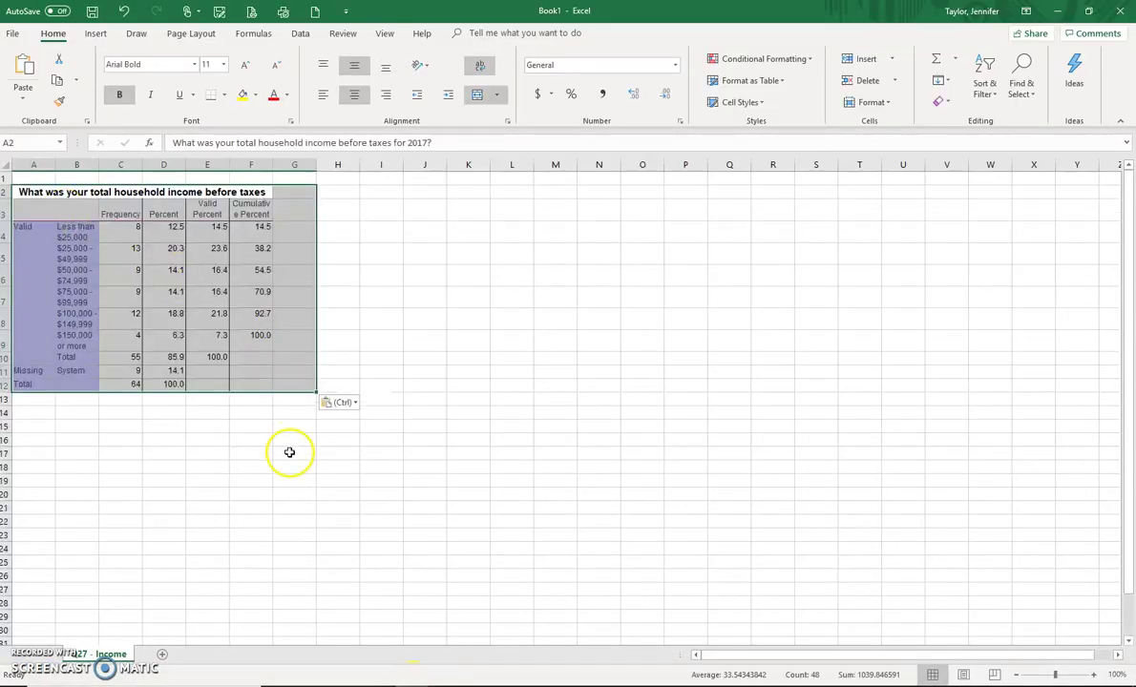
left_click(124, 10)
right_click(39, 192)
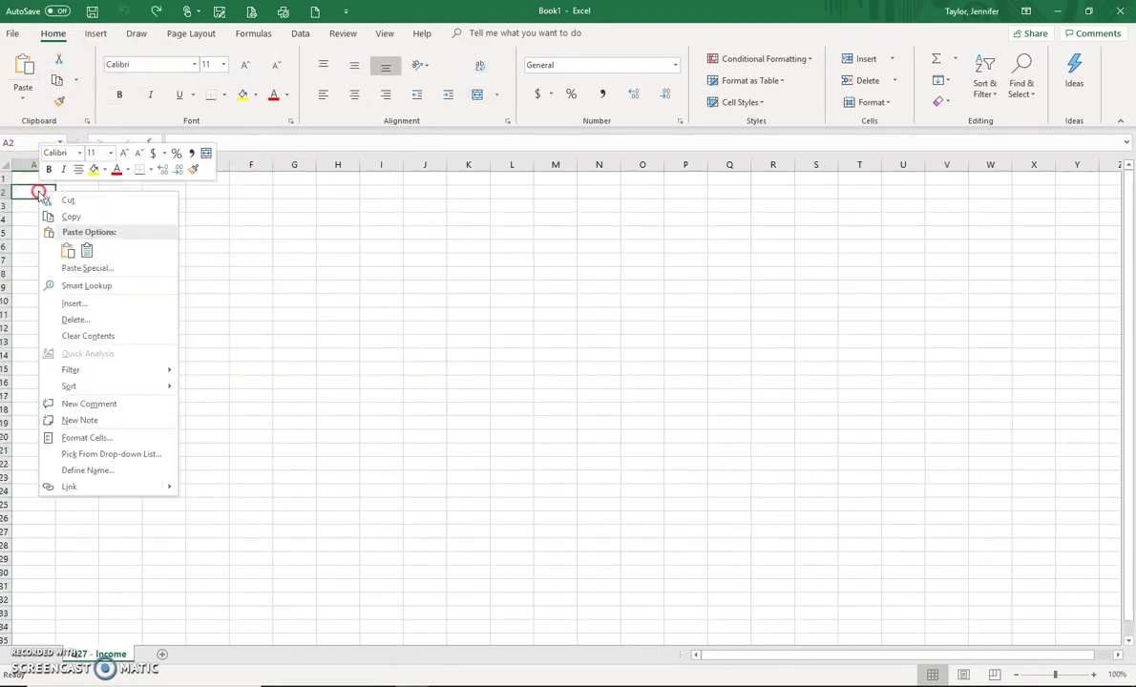
left_click(87, 252)
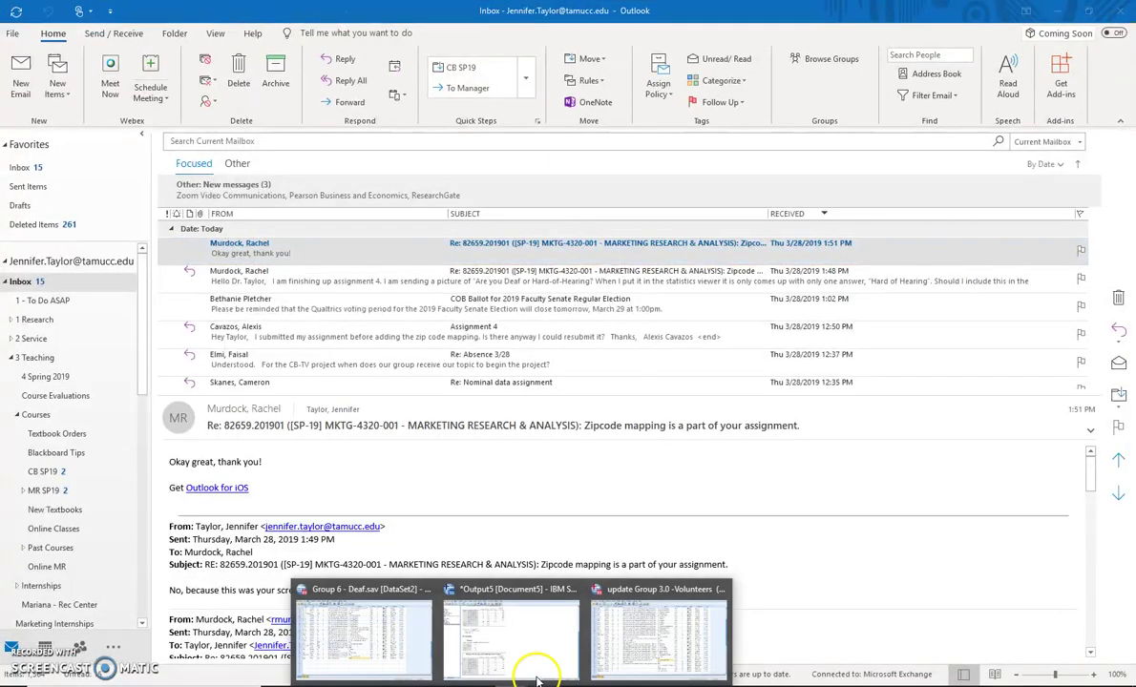
left_click(622, 639)
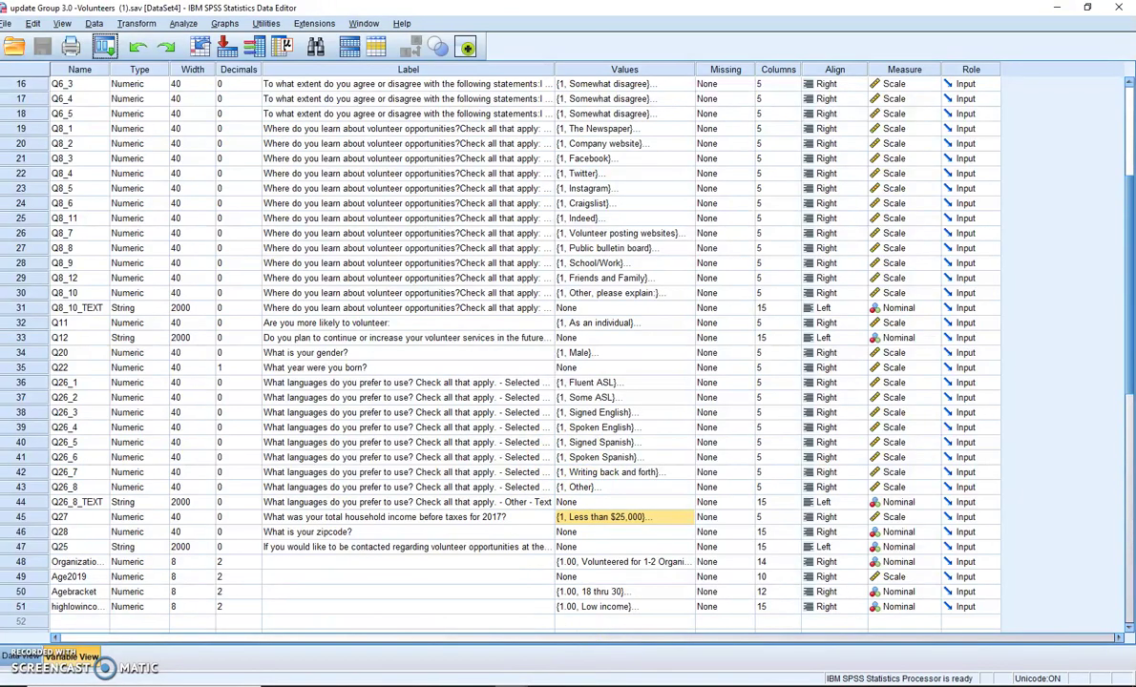
Step: Copy SPSS's Statistics table into cell M2 using Match Destination Formatting
mouse_move(511, 686)
left_click(511, 635)
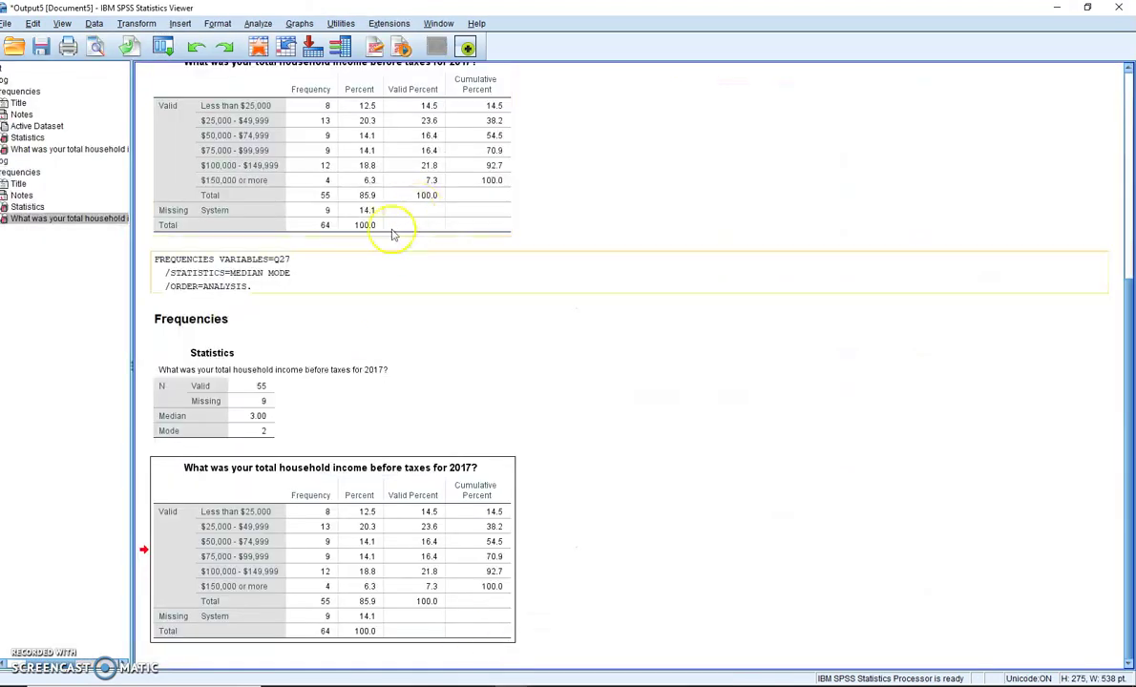
left_click(216, 414)
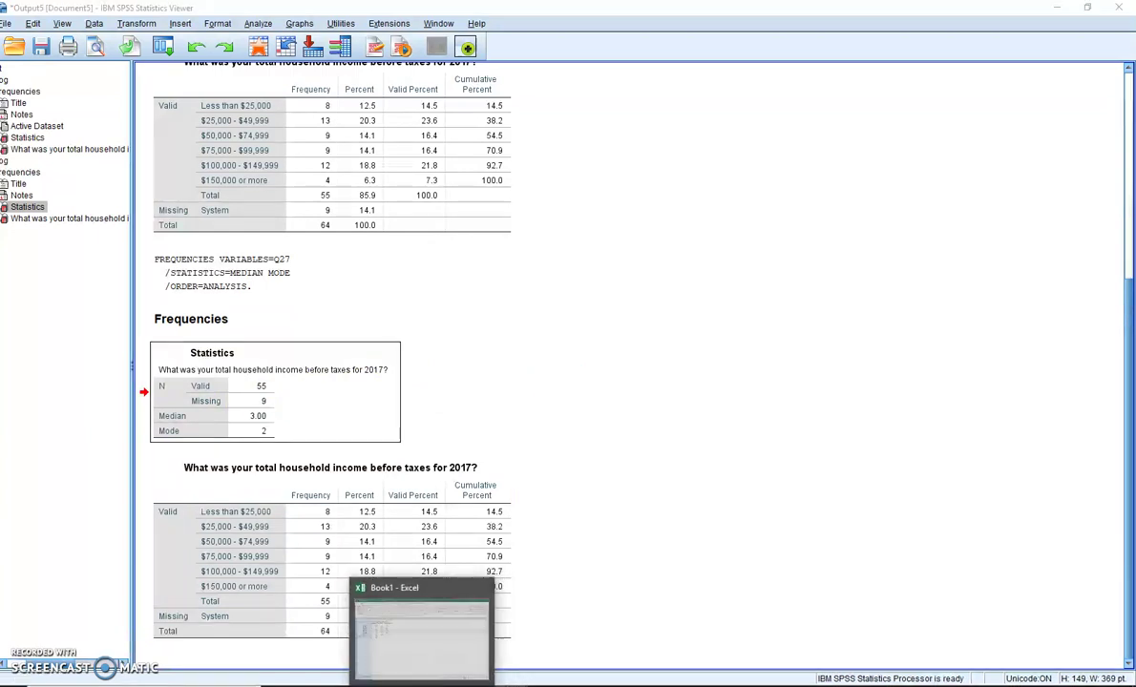
left_click(411, 611)
left_click(568, 193)
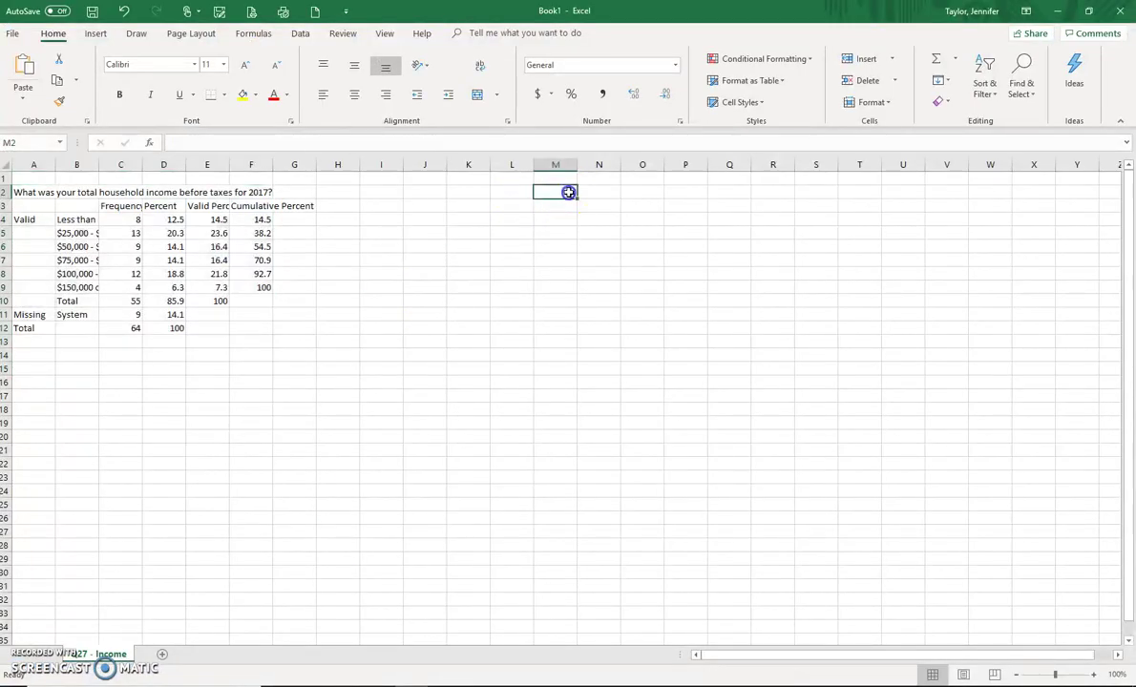
key("ctrl+v")
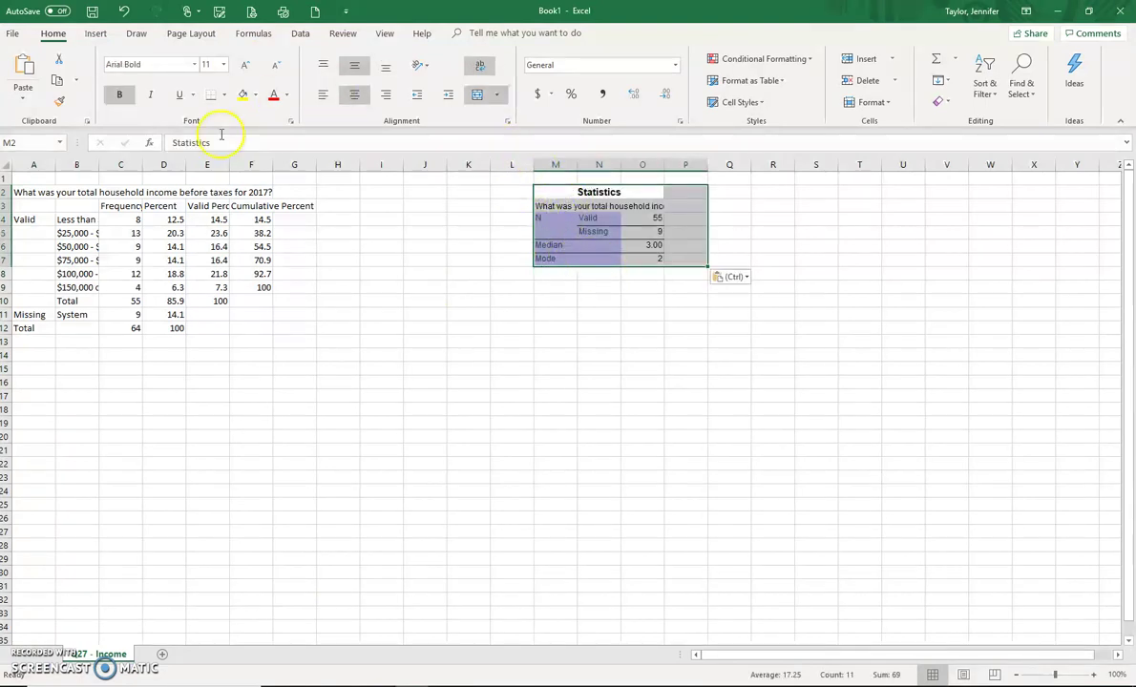
left_click(123, 11)
right_click(543, 189)
left_click(582, 246)
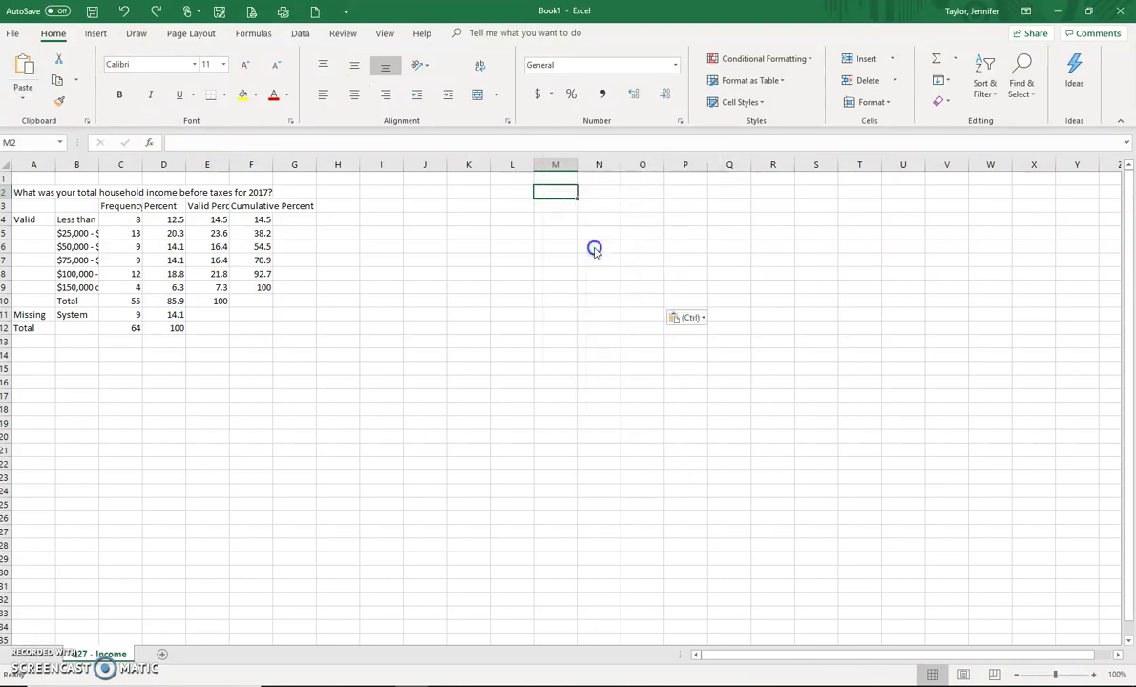
Step: Fill the Median and Mode rows of the Statistics table yellow
left_click_drag(558, 246, 654, 264)
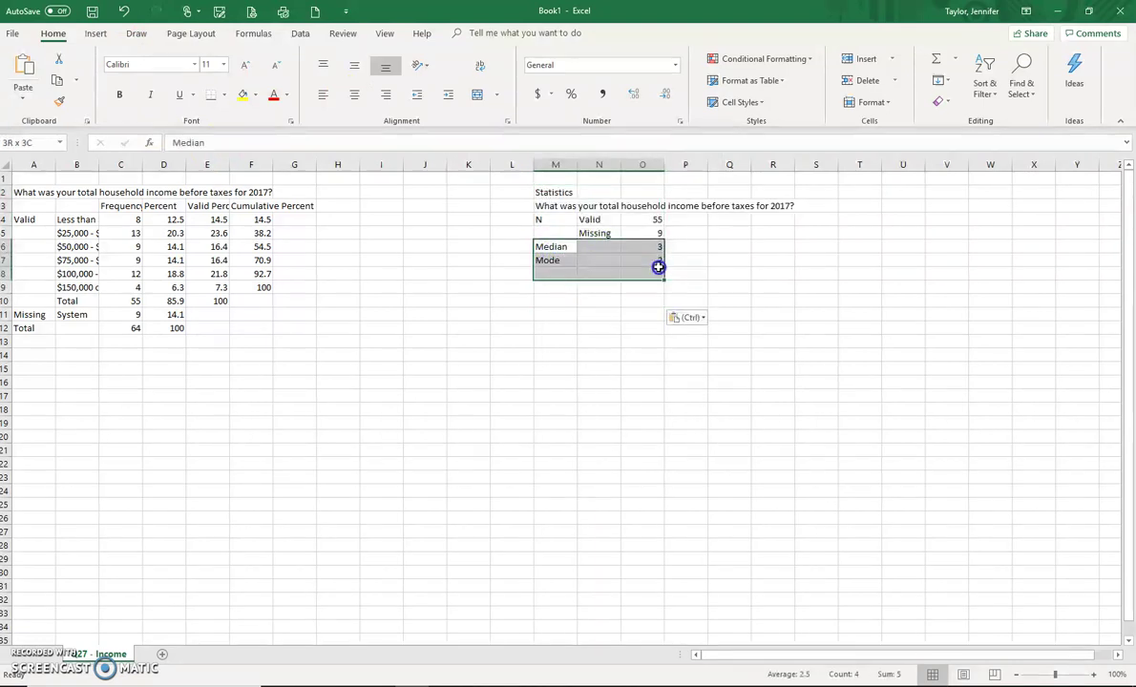
left_click(596, 314)
left_click_drag(560, 246, 630, 259)
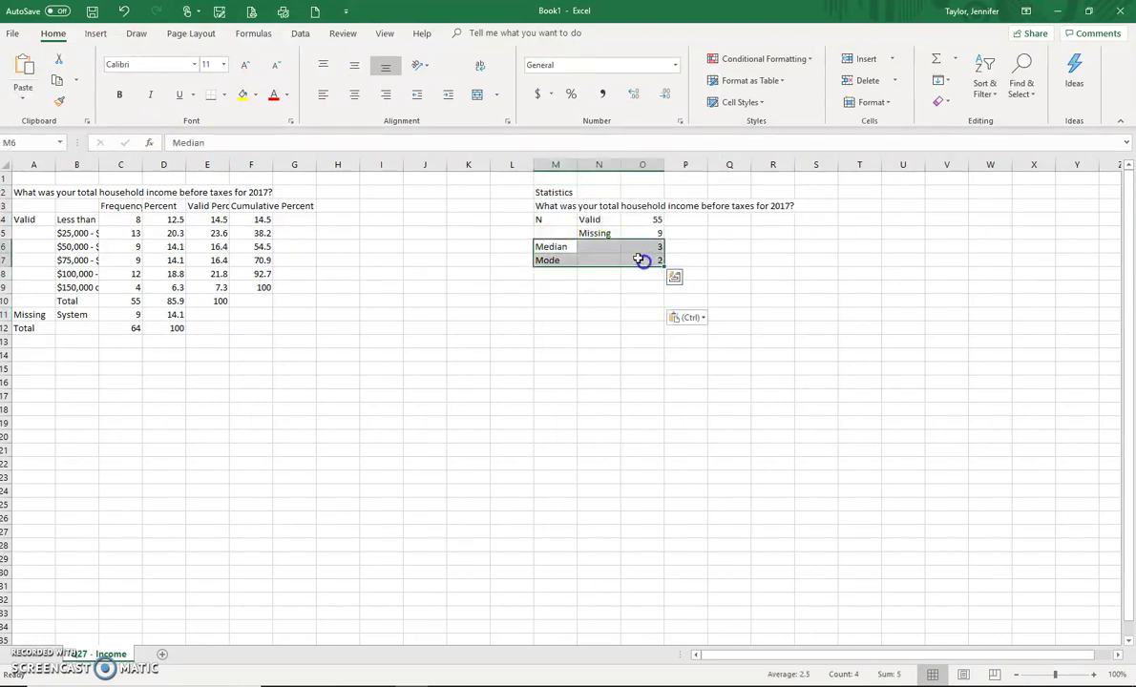
left_click(244, 95)
left_click(621, 354)
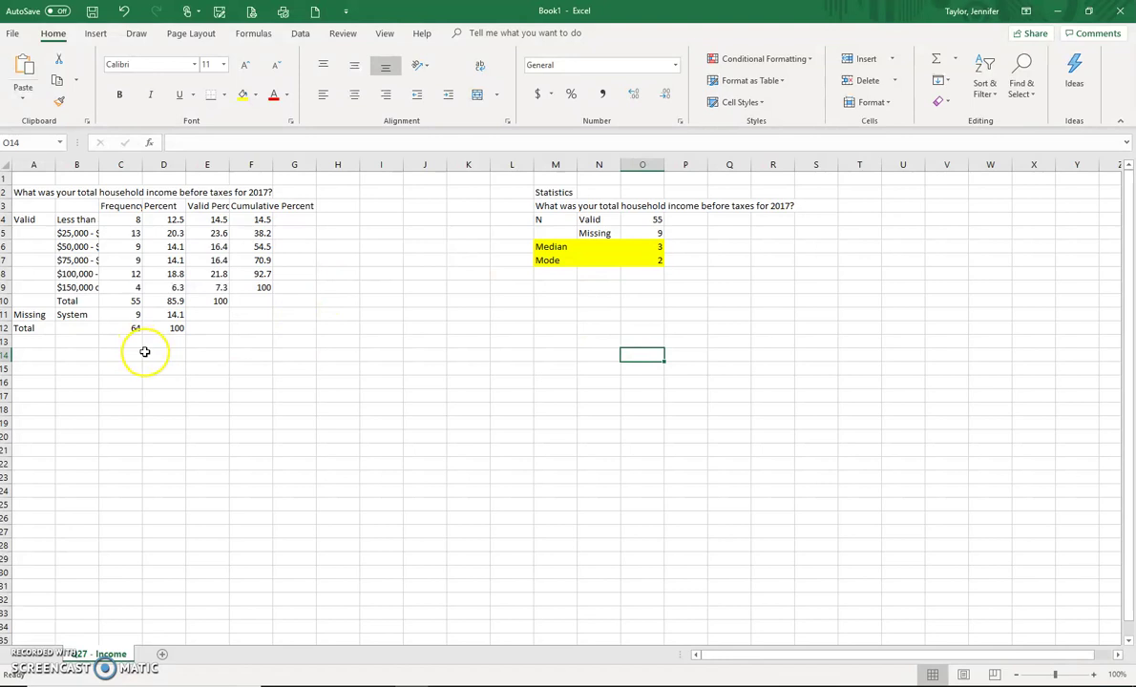
Step: Widen column B so the income range labels show in full
left_click_drag(100, 164, 159, 164)
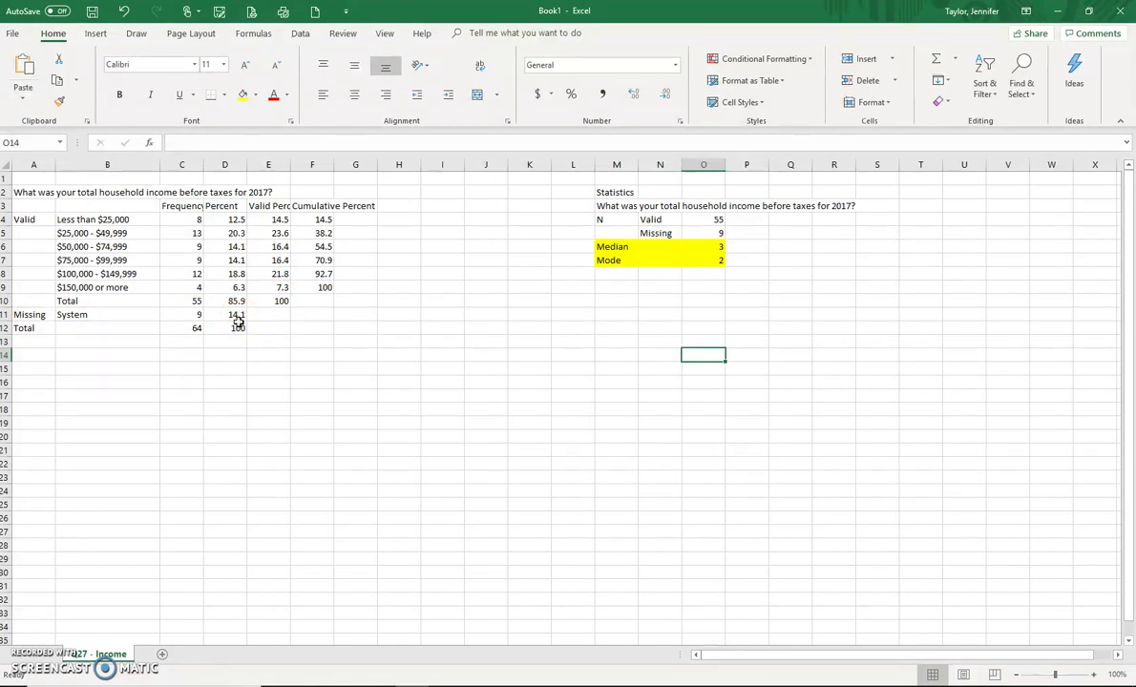
Step: Delete the Cumulative Percent column, then select the Valid Percent Total cell E10
left_click(313, 165)
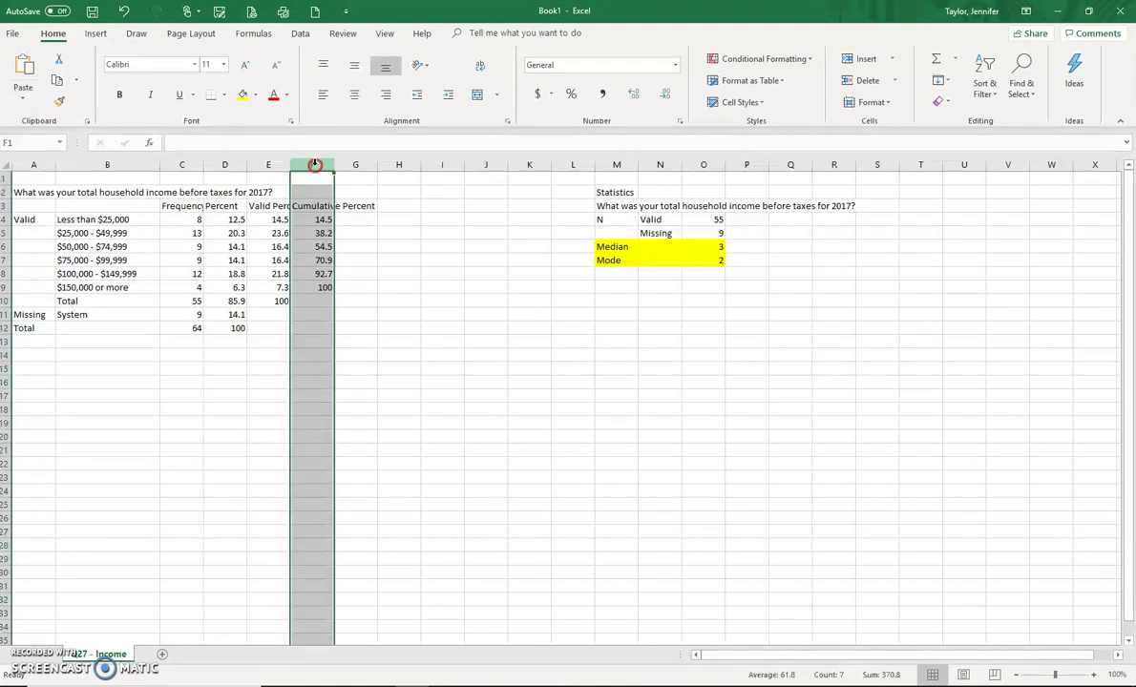
right_click(315, 166)
left_click(348, 278)
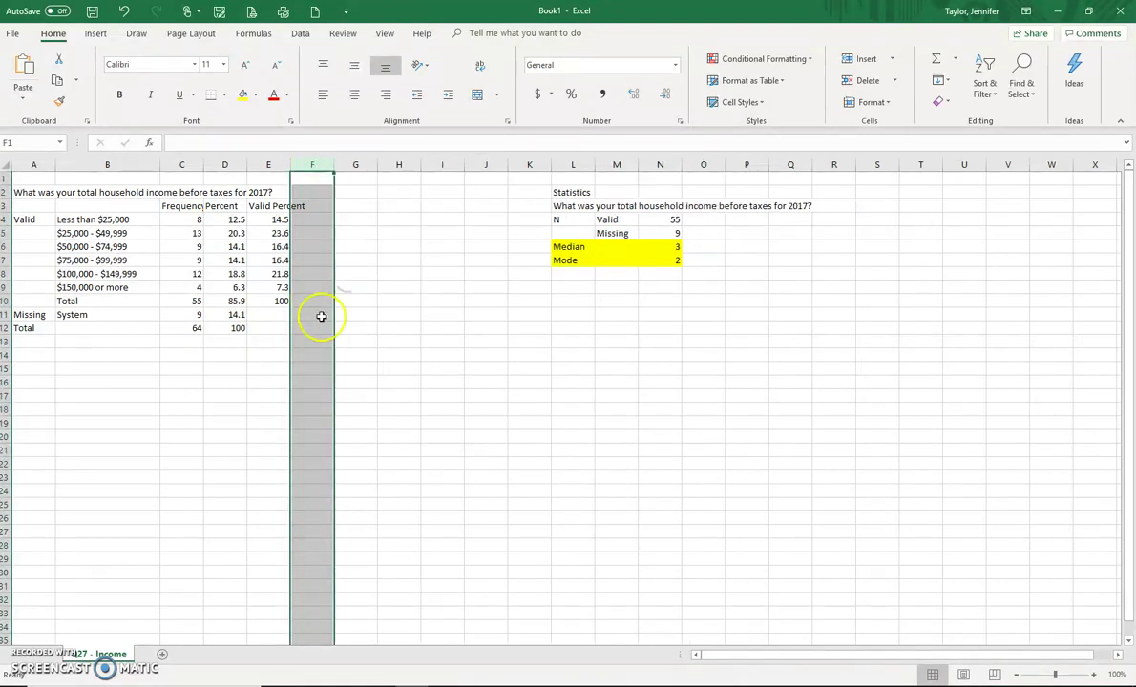
left_click(299, 409)
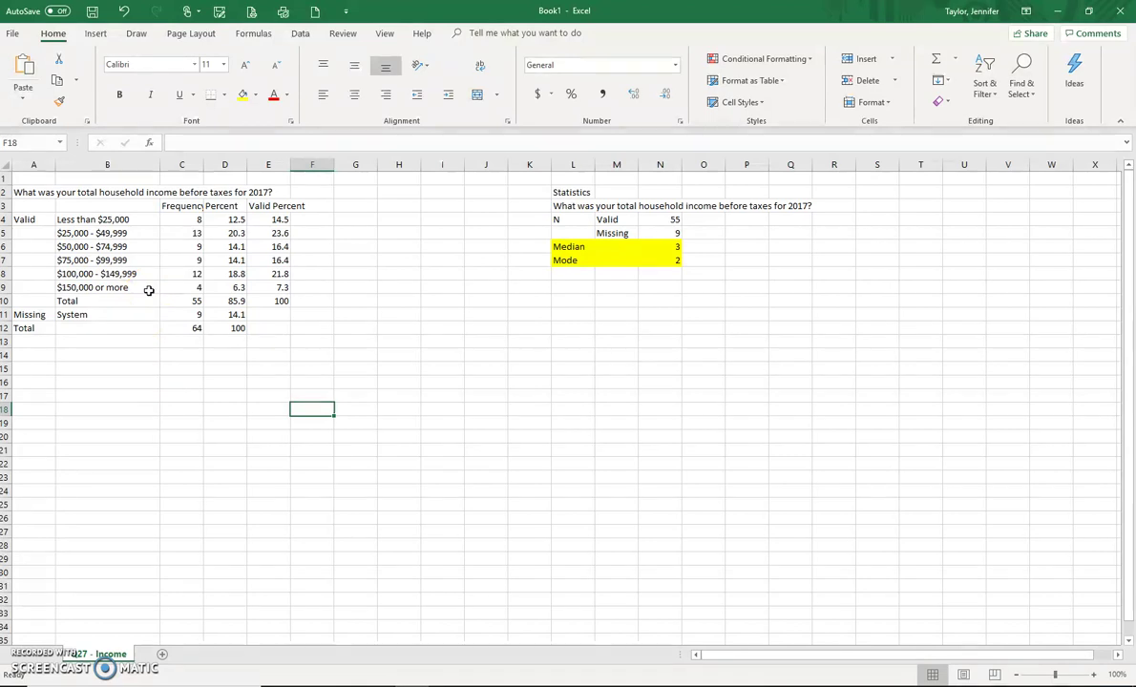
left_click(393, 259)
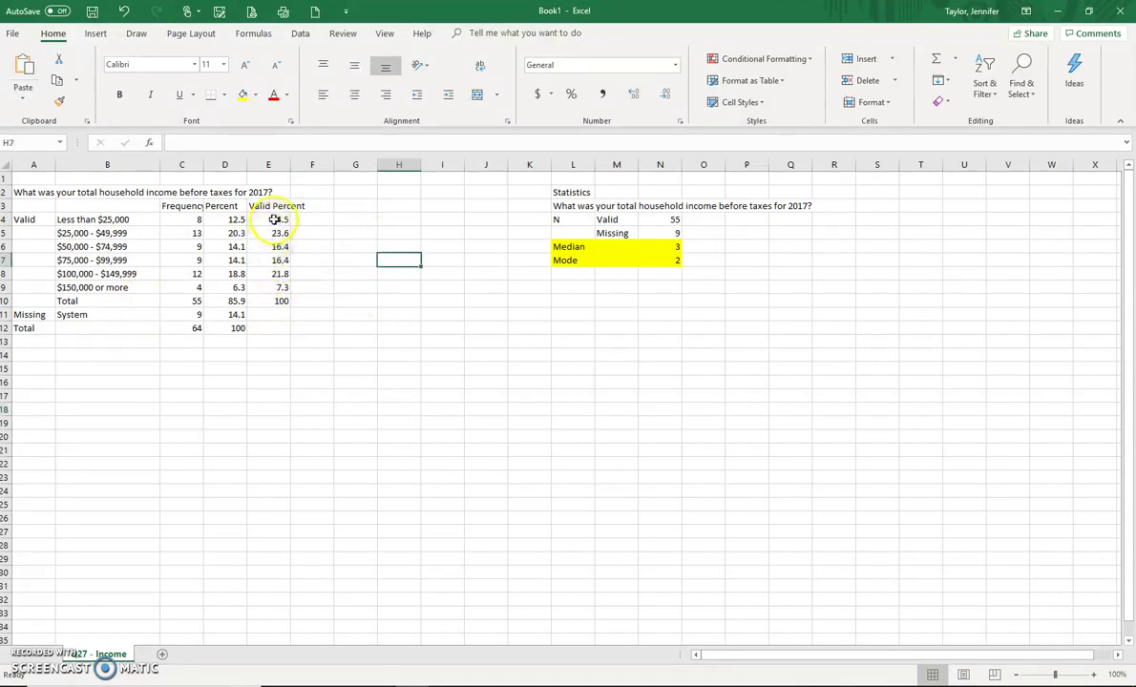
left_click_drag(280, 219, 280, 282)
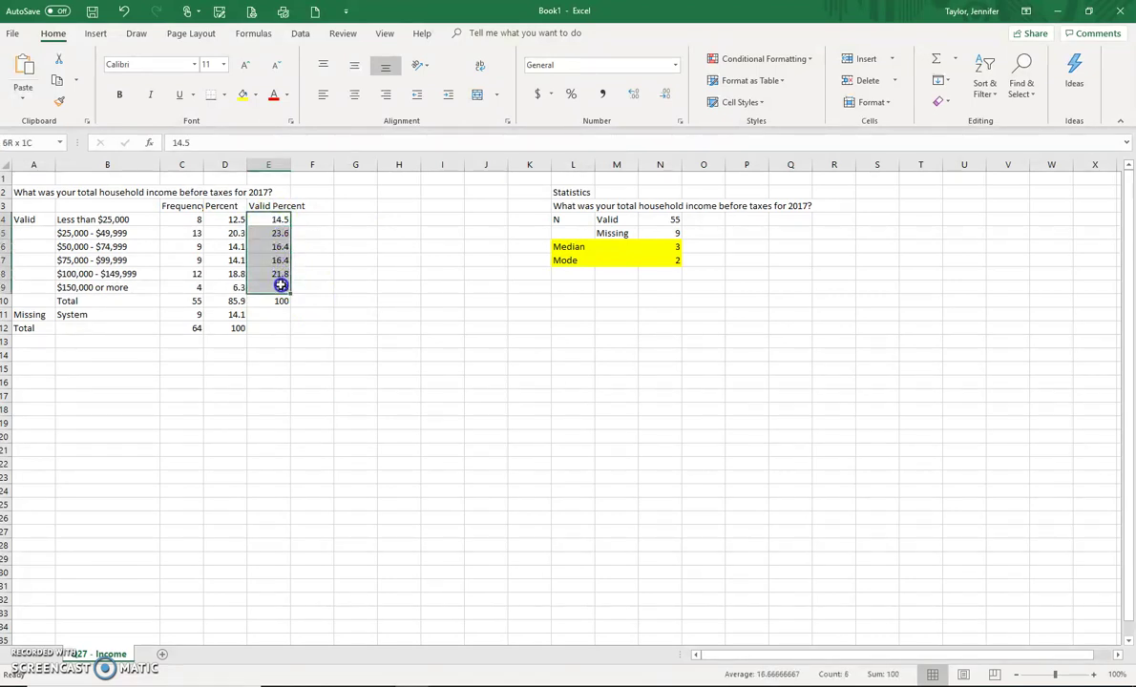
left_click(282, 300)
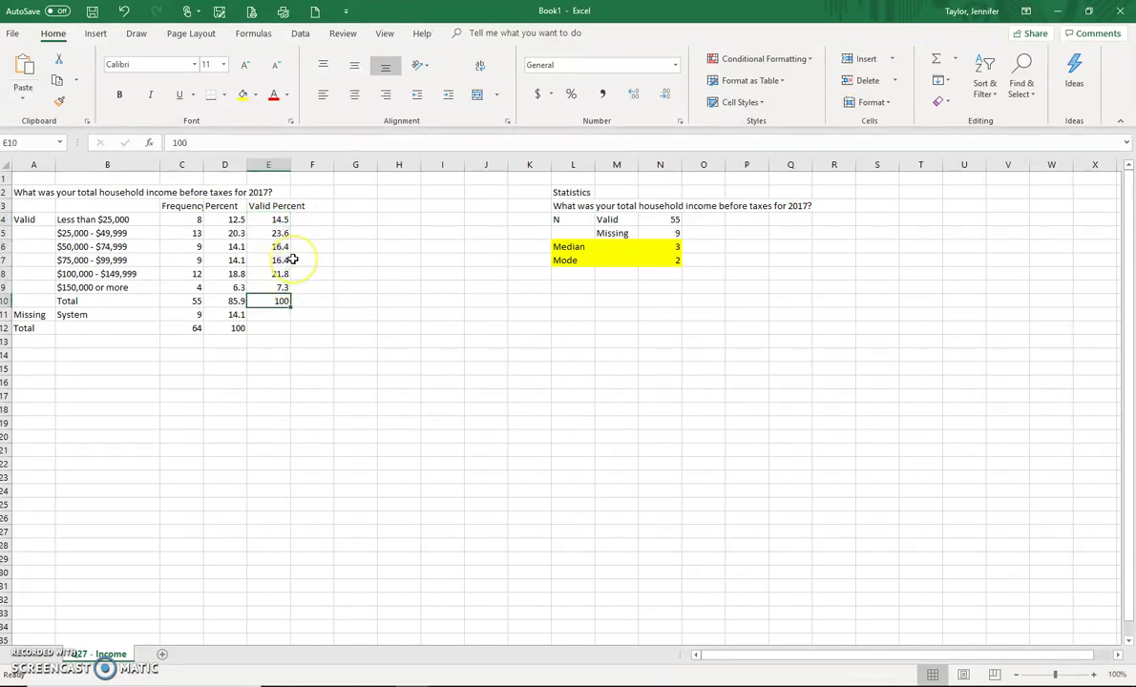
Step: Enter =SUM(E4:E9) as the Valid Percent total and apply Percent Style to E4:E9
type("=sum(")
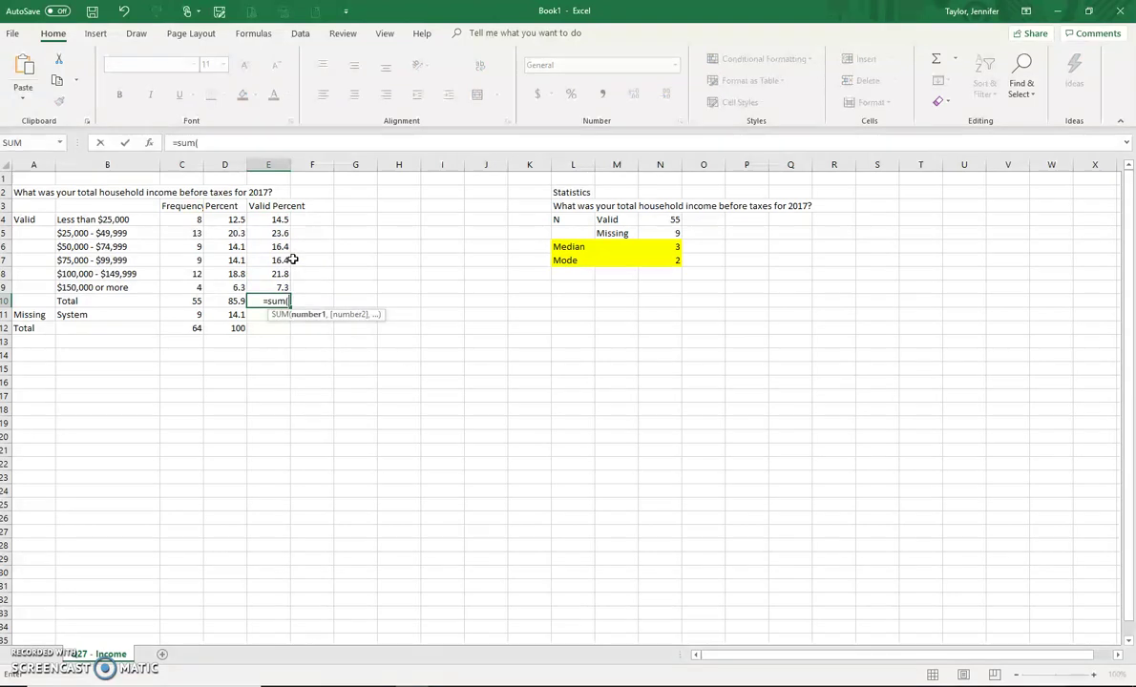
left_click_drag(284, 289, 274, 220)
key("Return")
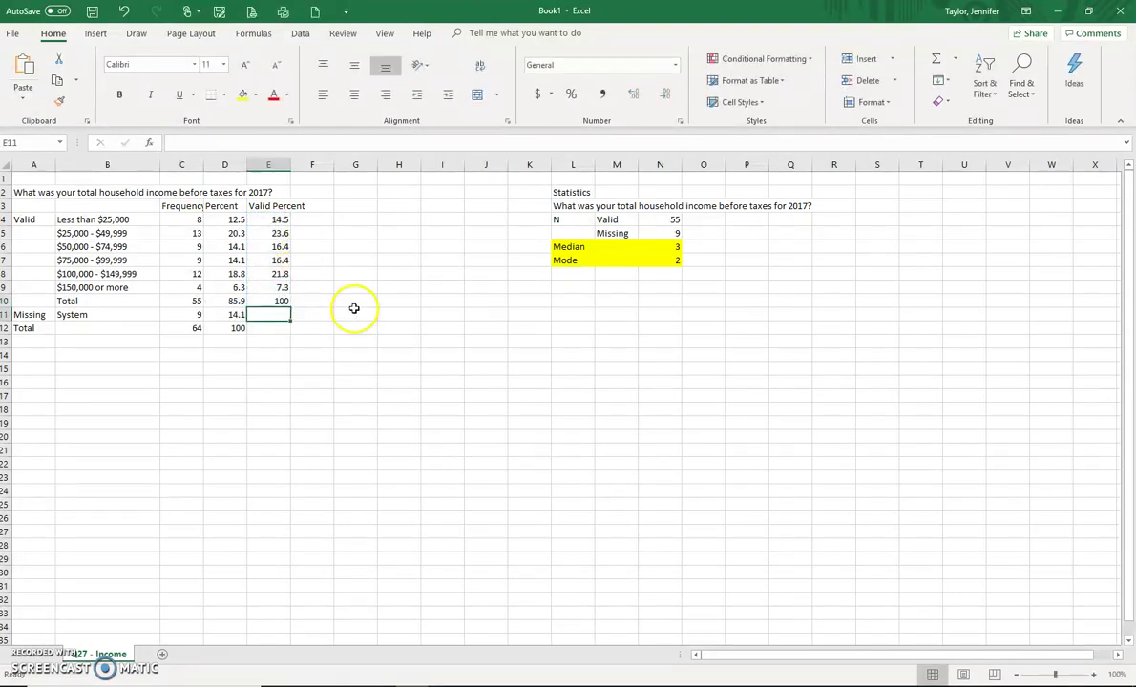
left_click_drag(274, 218, 283, 289)
left_click(571, 93)
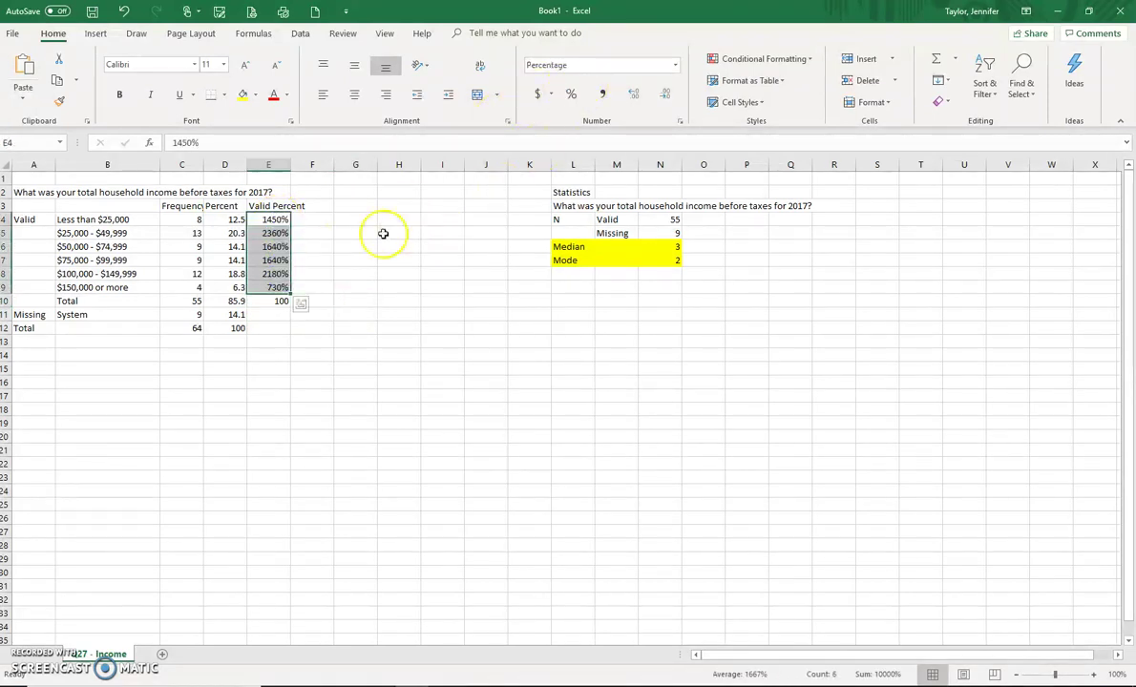
Step: Re-enter the valid percents (15.5, 23.6, 16.4, 16, 21.8, 7.3) and format the total as percent
left_click(277, 221)
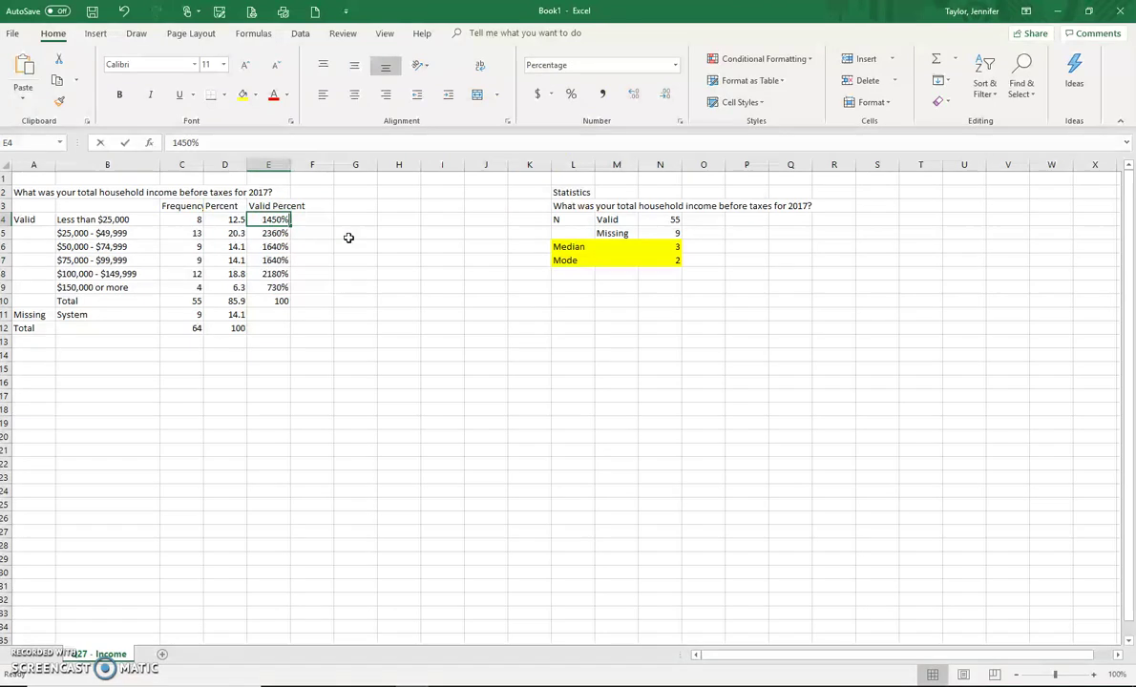
type("15.")
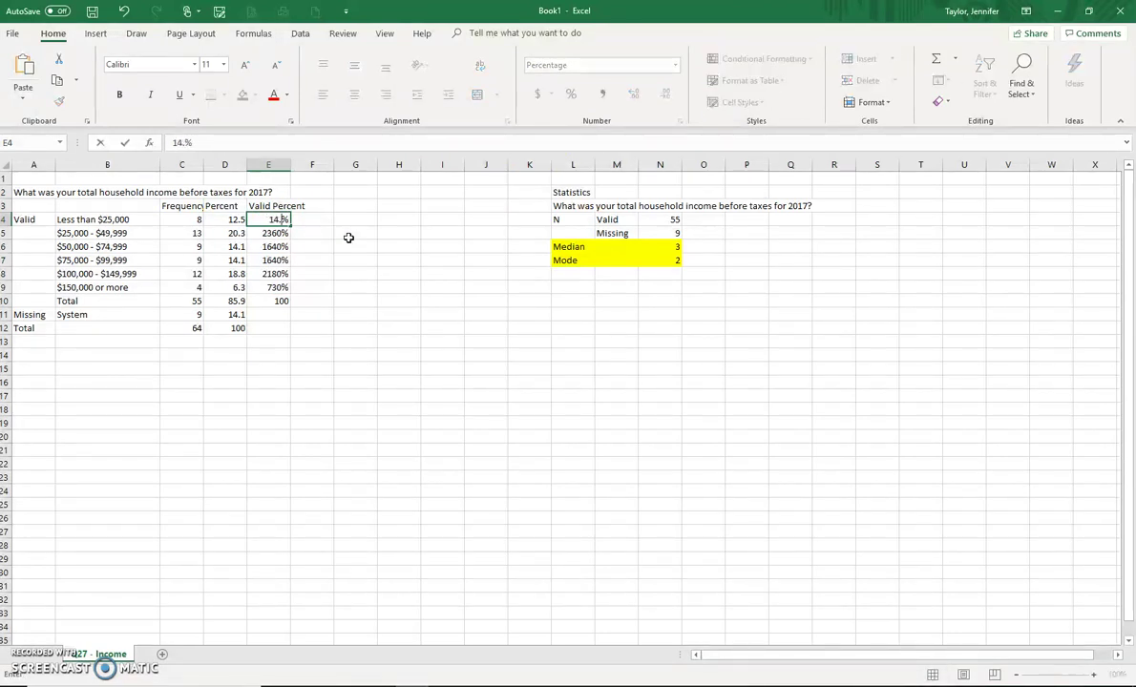
type("5")
key("Return")
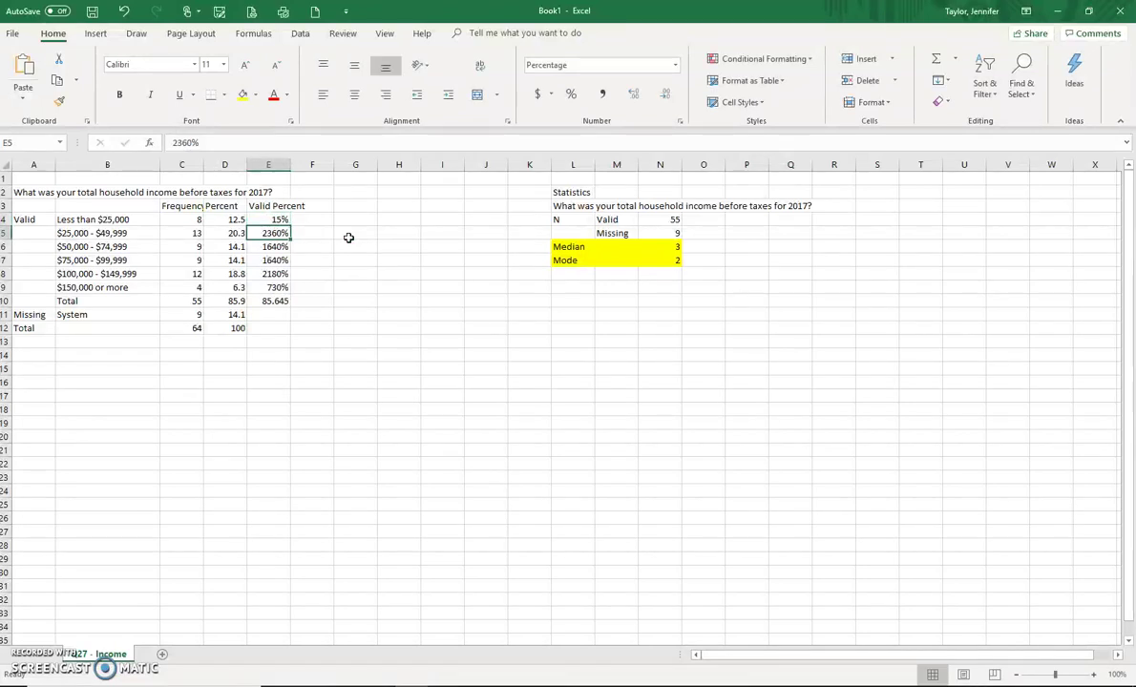
type("23.")
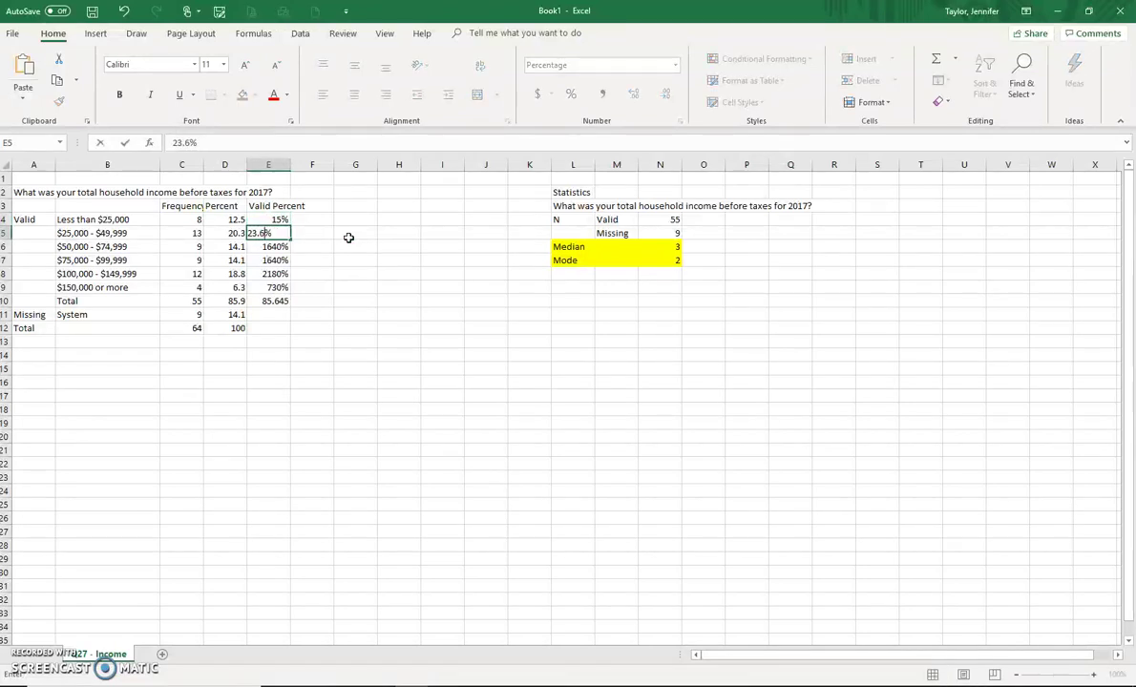
key("Return")
type("16.4")
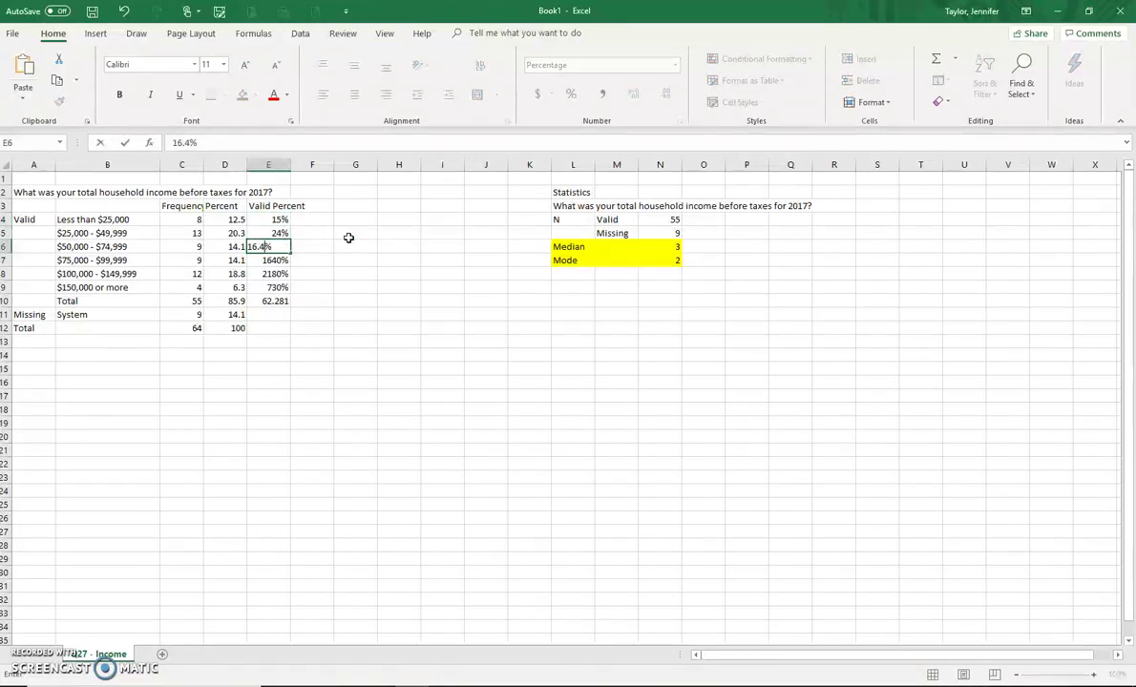
key("Return")
type("16.")
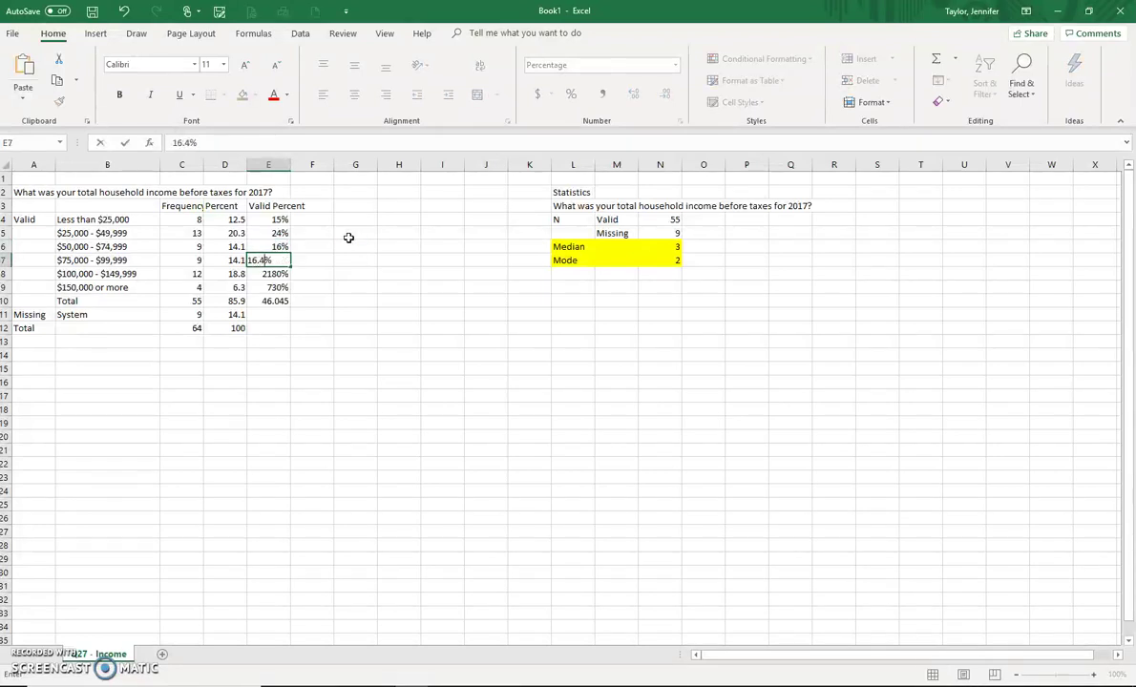
key("Return")
type("21.8")
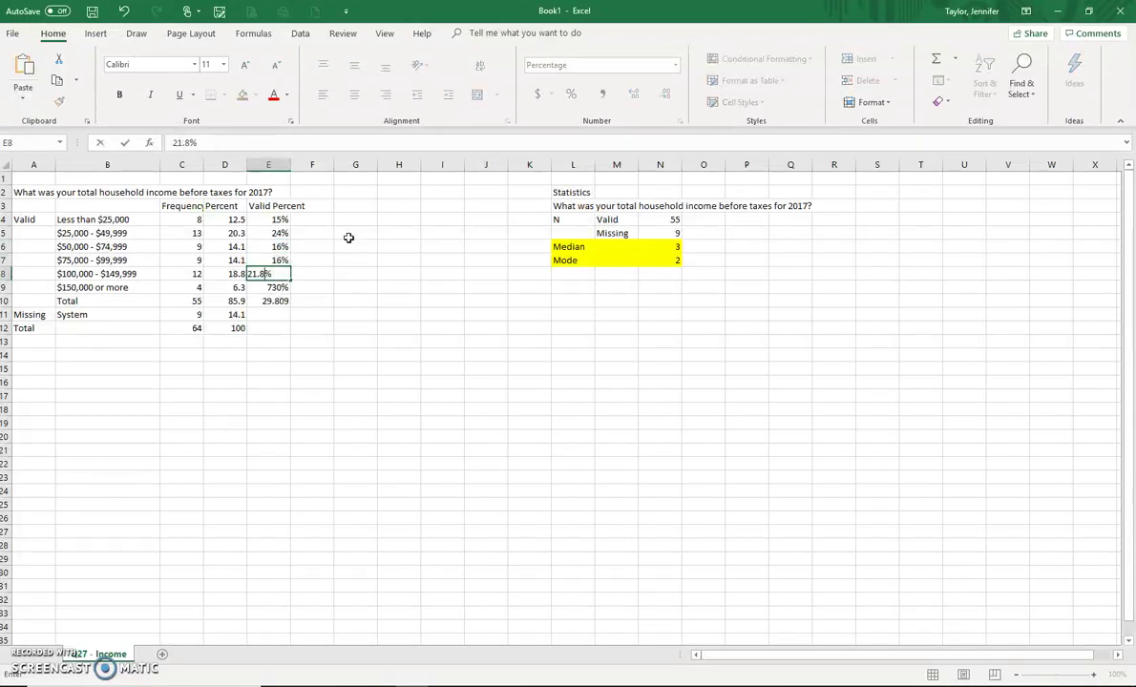
key("Return")
type("7")
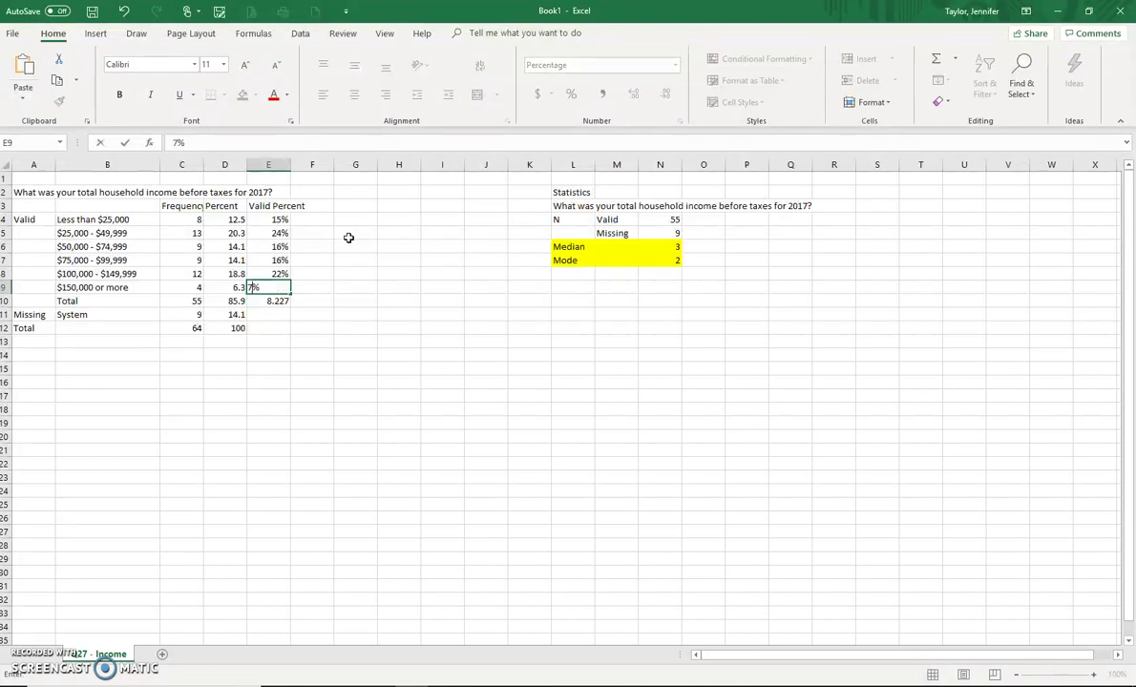
type(".3")
key("Return")
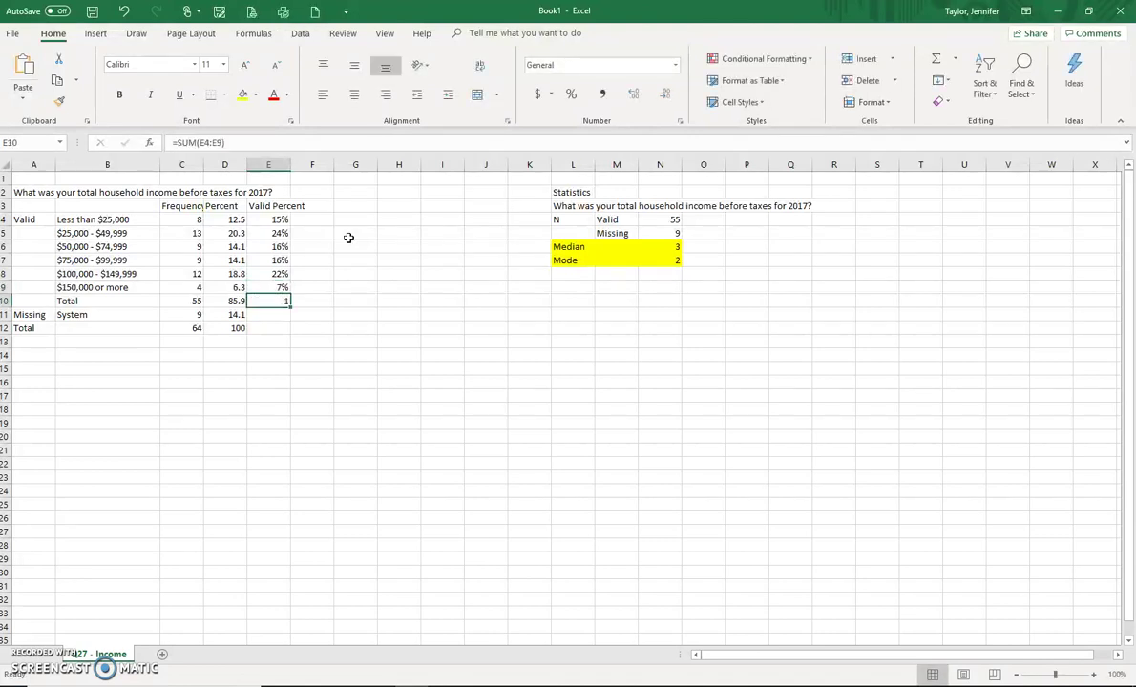
left_click(571, 94)
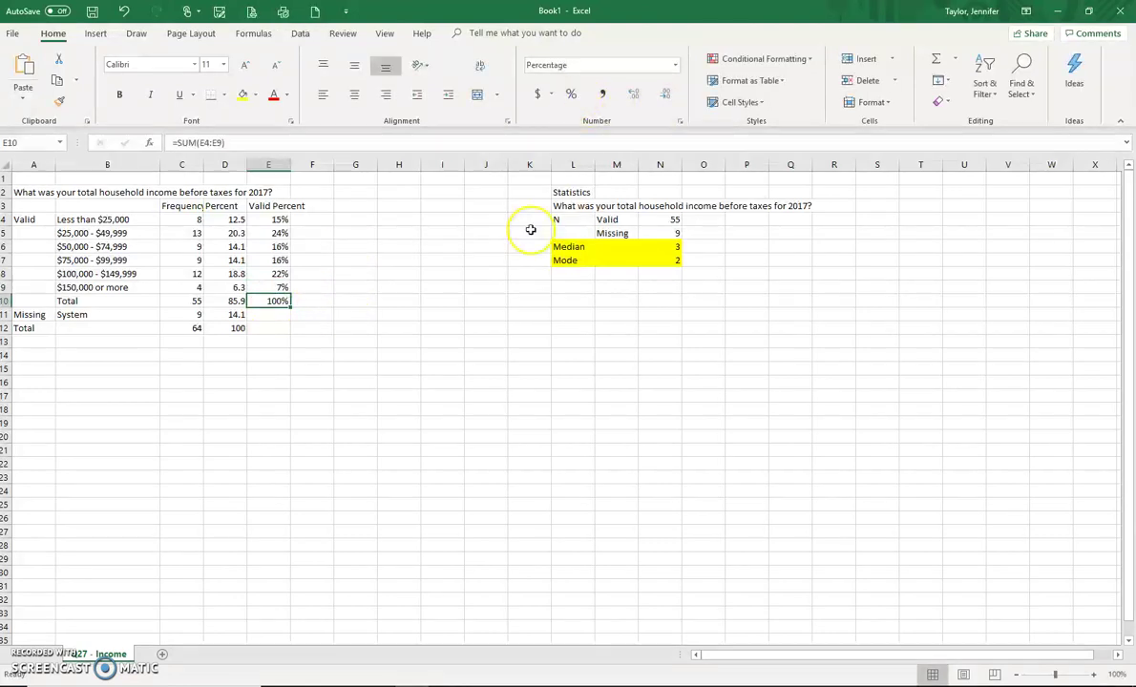
left_click(368, 382)
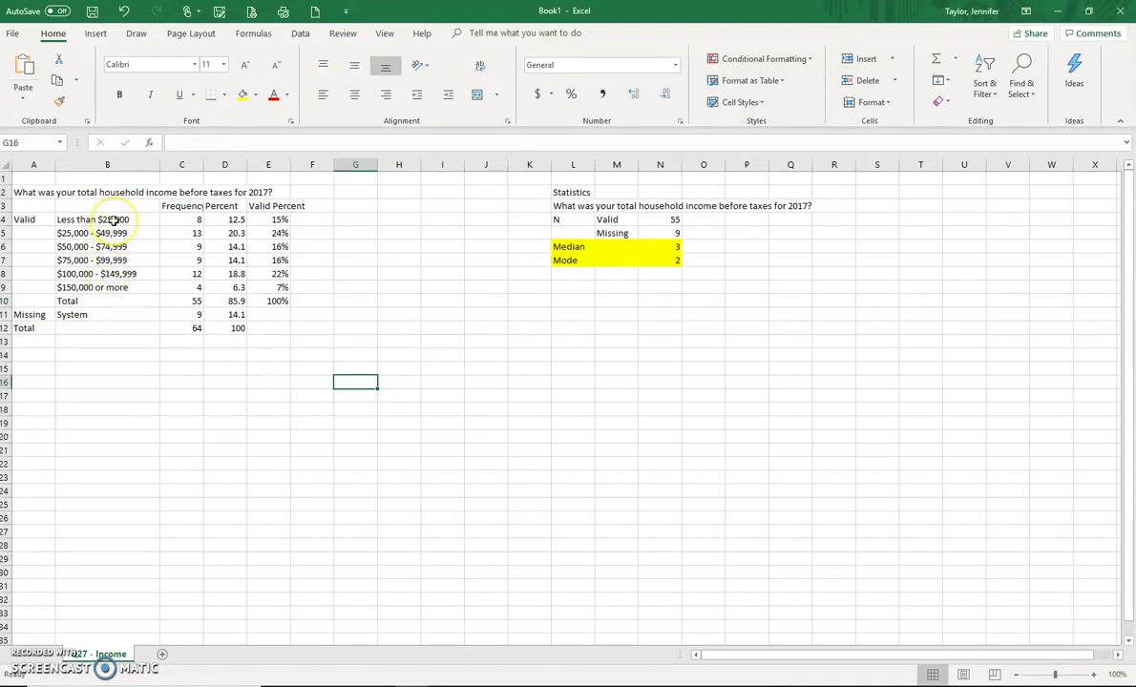
Step: Insert a 2-D clustered column chart of income ranges B4:B9 against valid percents E4:E9
left_click_drag(114, 219, 123, 282)
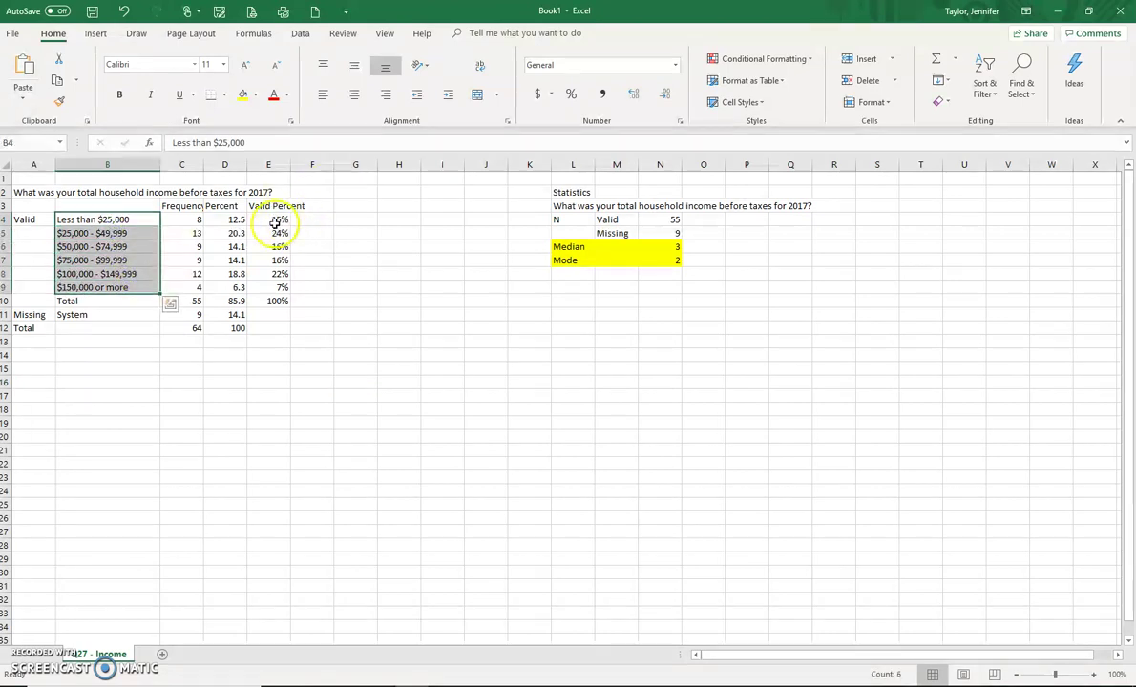
left_click_drag(274, 221, 111, 287)
left_click(106, 219)
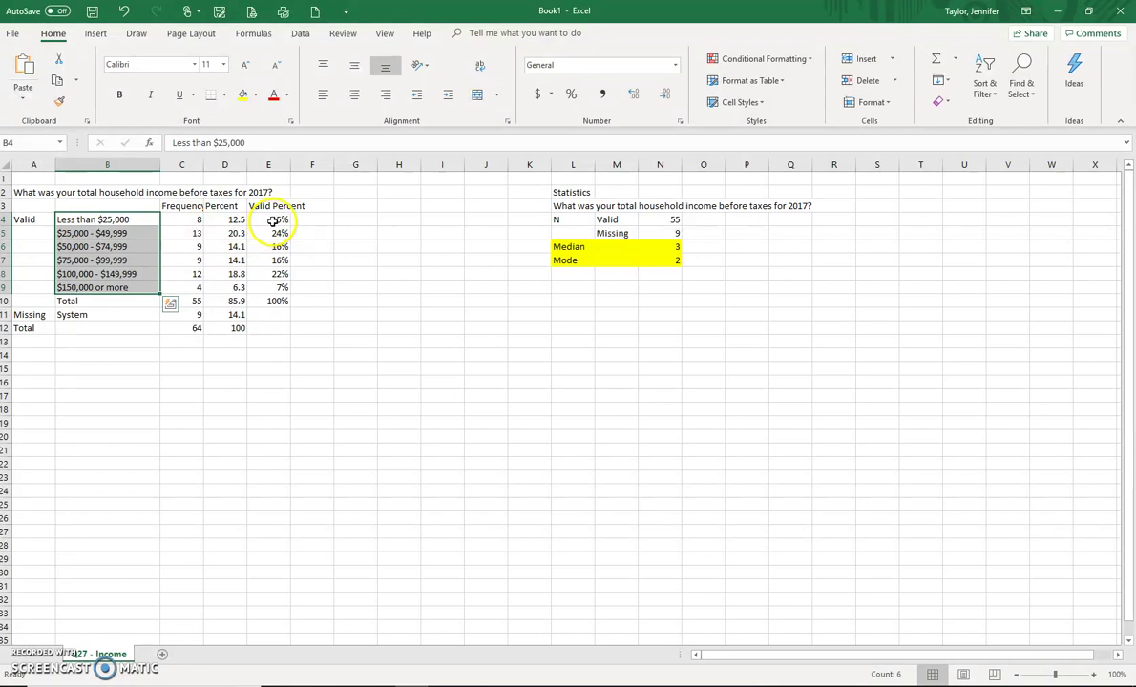
left_click_drag(279, 220, 278, 287)
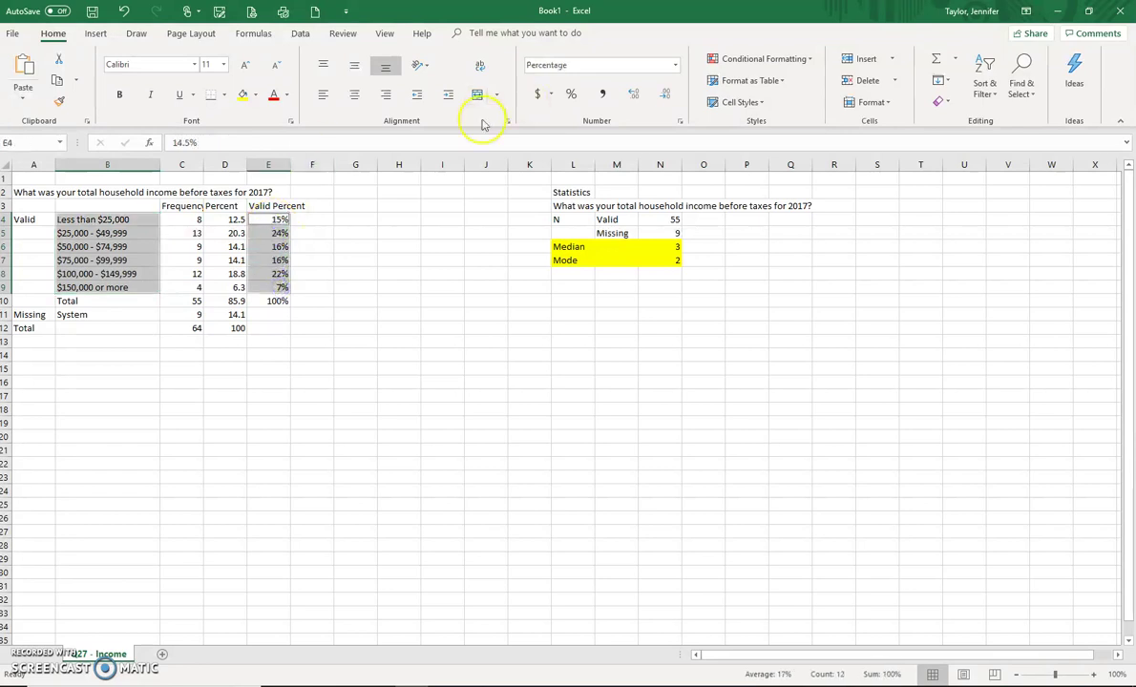
left_click(99, 34)
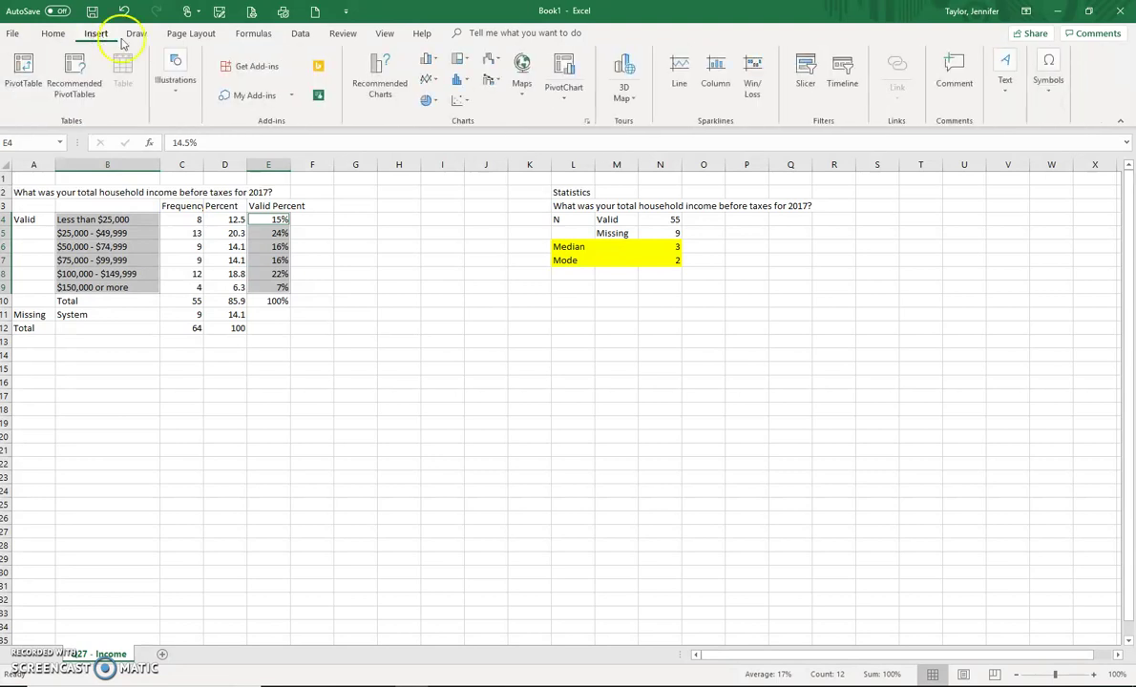
left_click(430, 63)
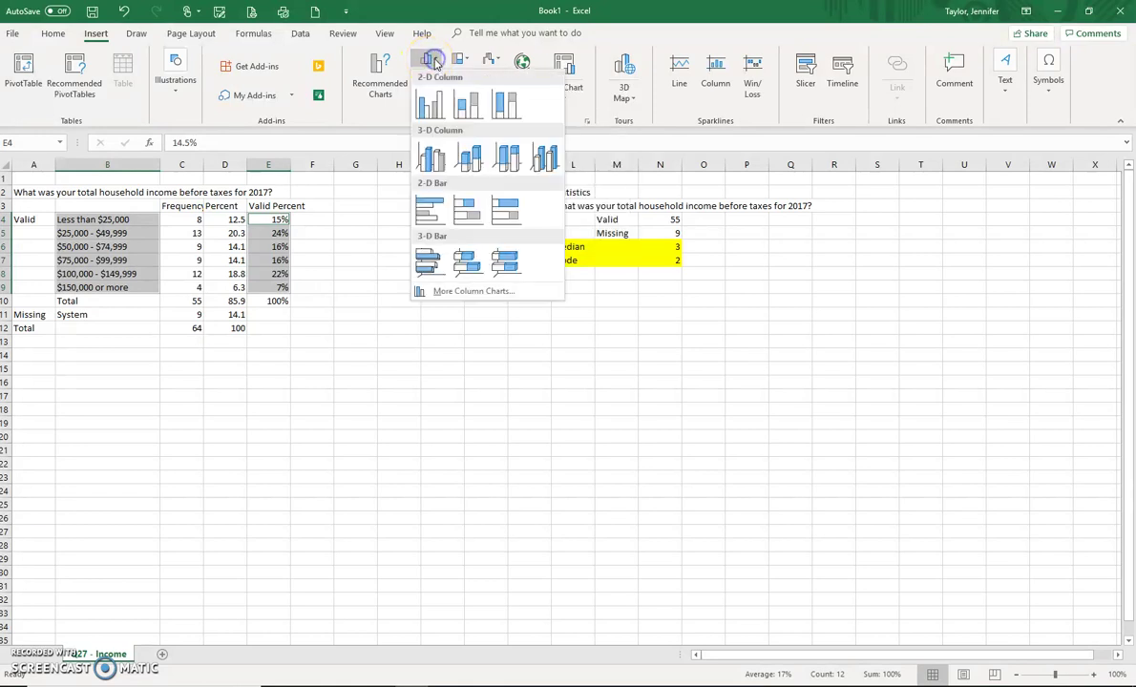
left_click(428, 108)
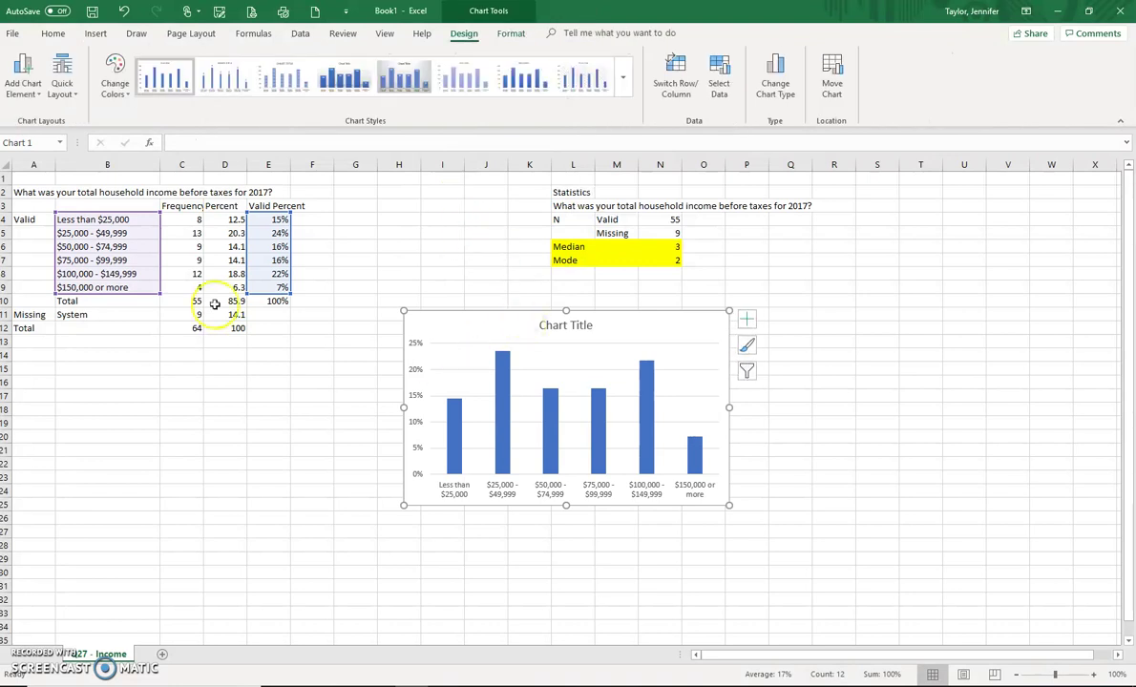
Step: Replace 'Chart Title' with the survey question copied from cell A2
left_click(33, 193)
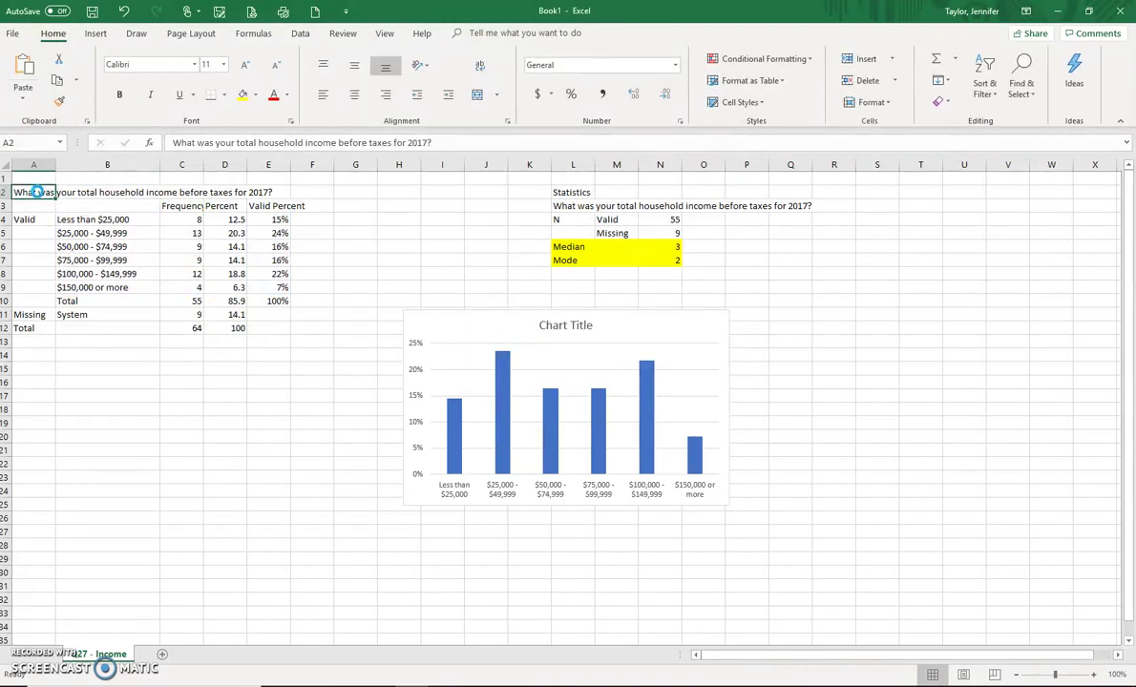
double_click(546, 325)
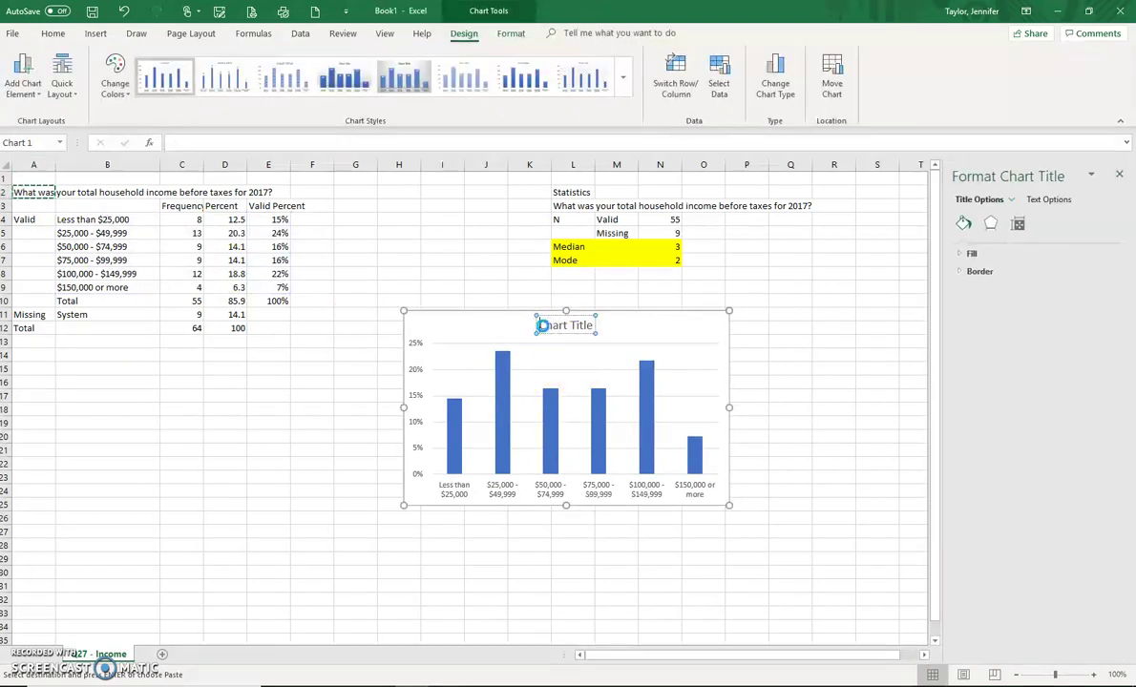
type("What was your total household income before taxes for 2017?")
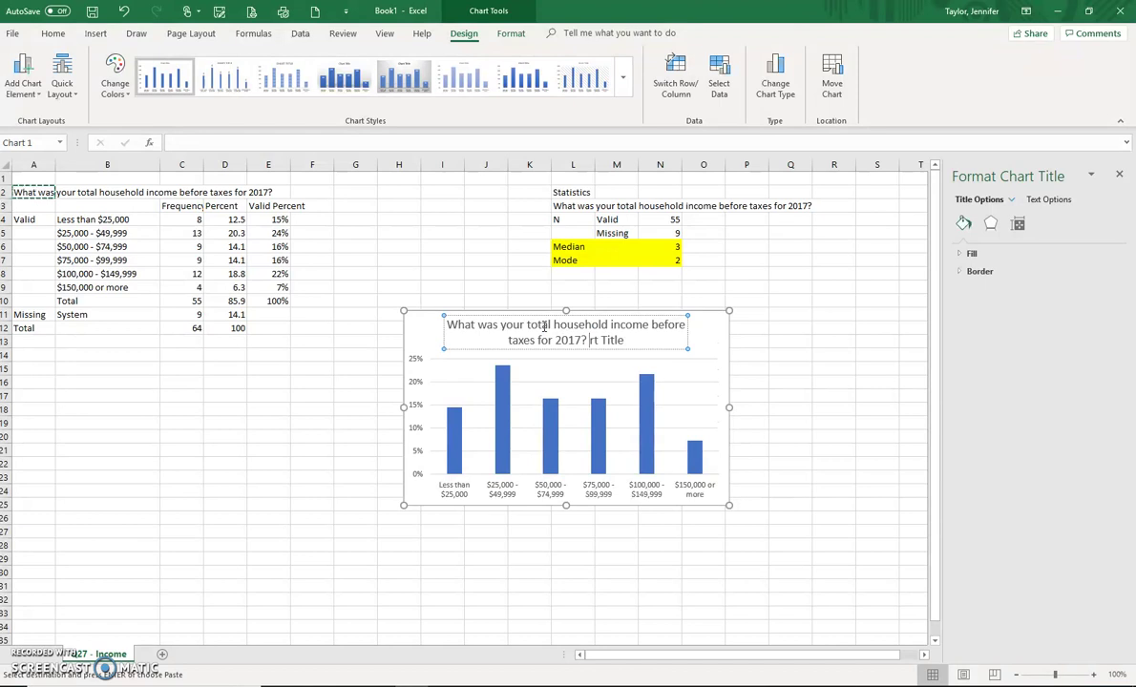
key("Delete")
key("Delete")
key("Delete")
key("Delete")
key("Delete")
key("Delete")
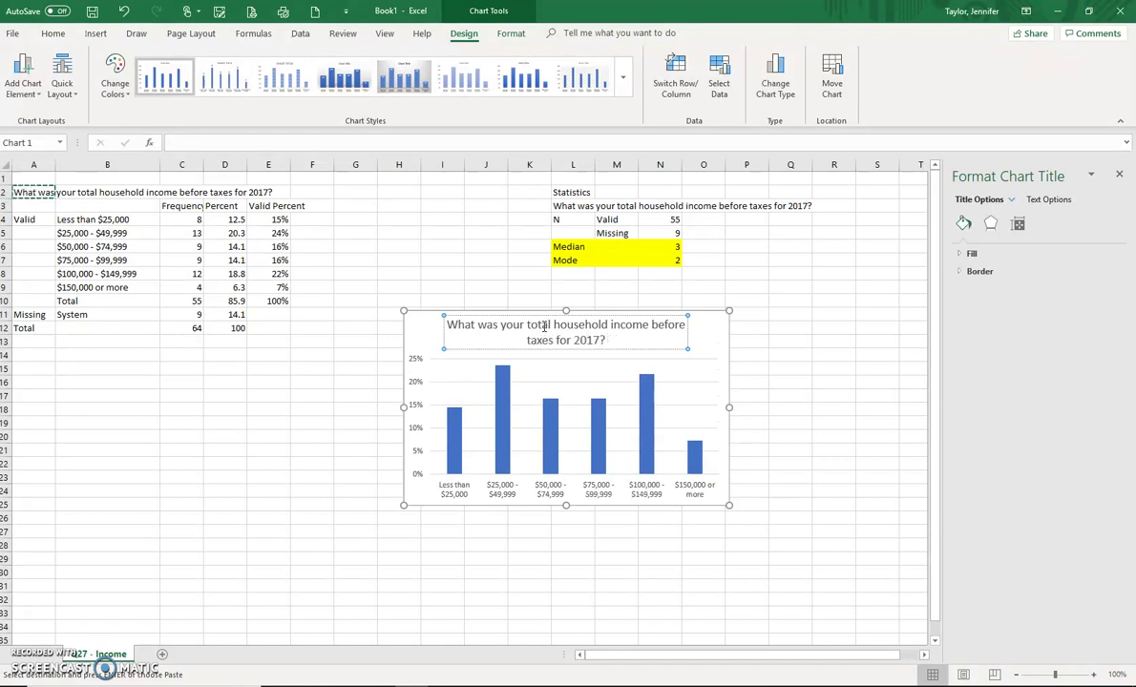
left_click(822, 488)
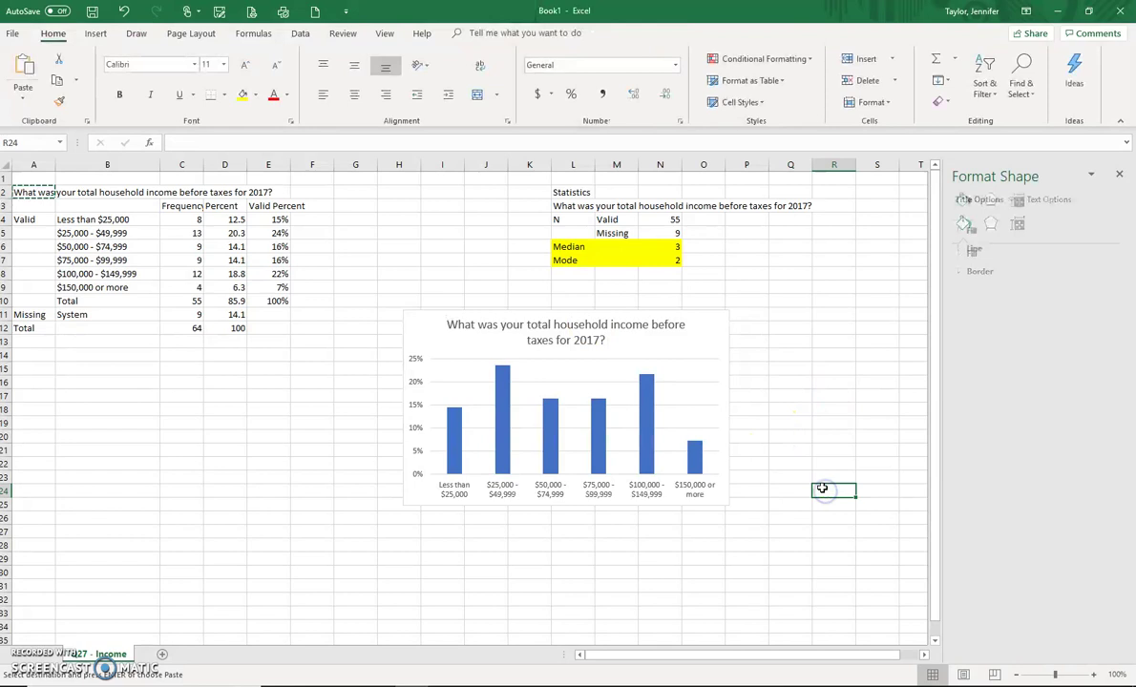
Step: Remove the line from the chart's vertical (value) axis
left_click(681, 362)
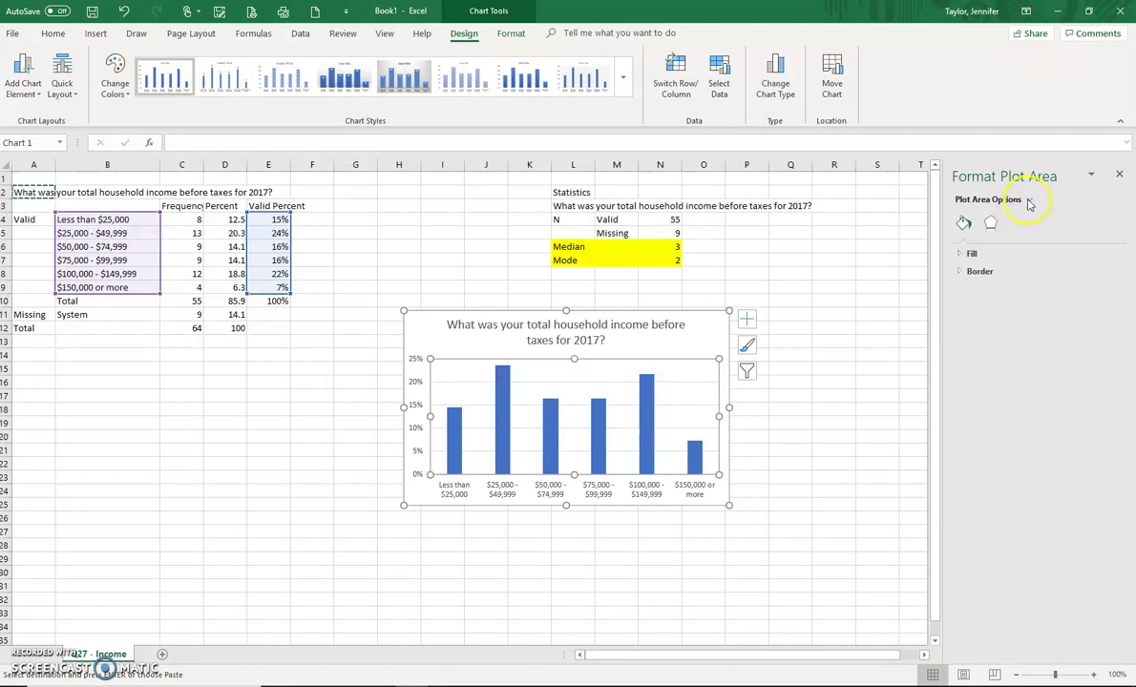
left_click(1029, 201)
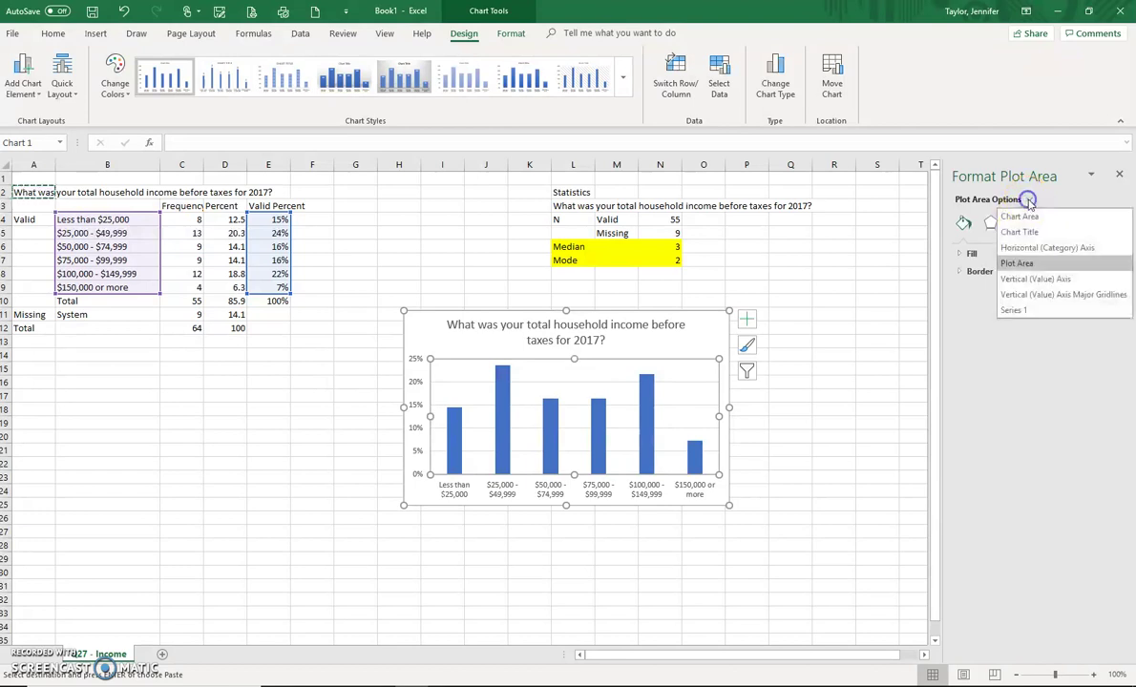
left_click(1035, 280)
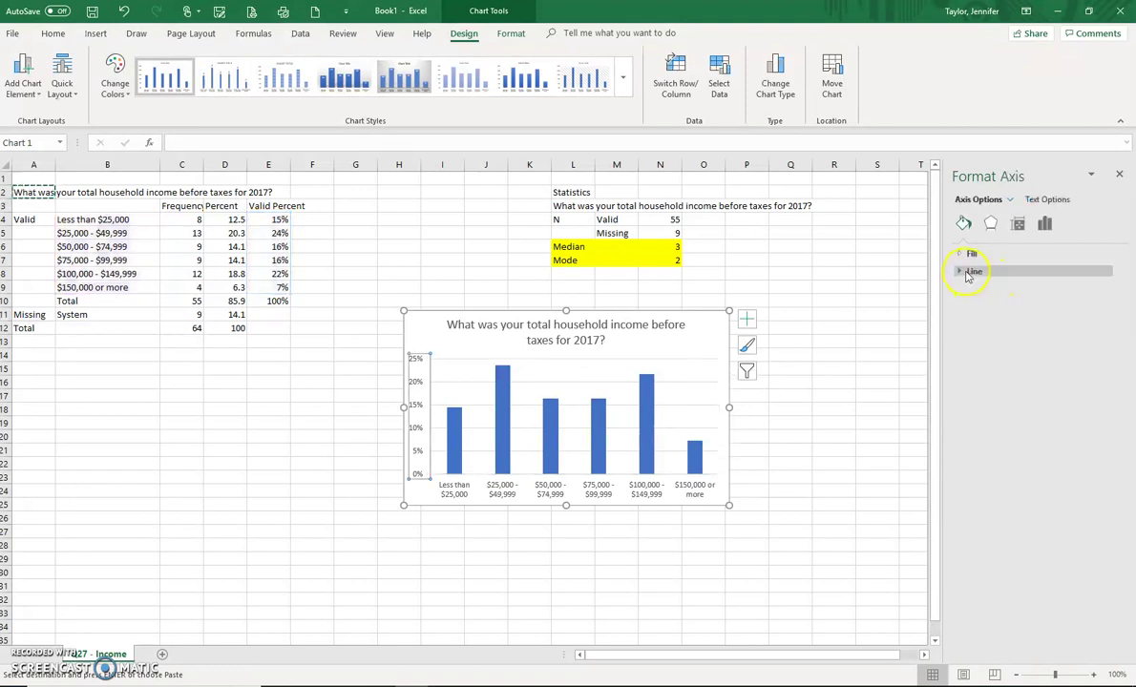
left_click(962, 272)
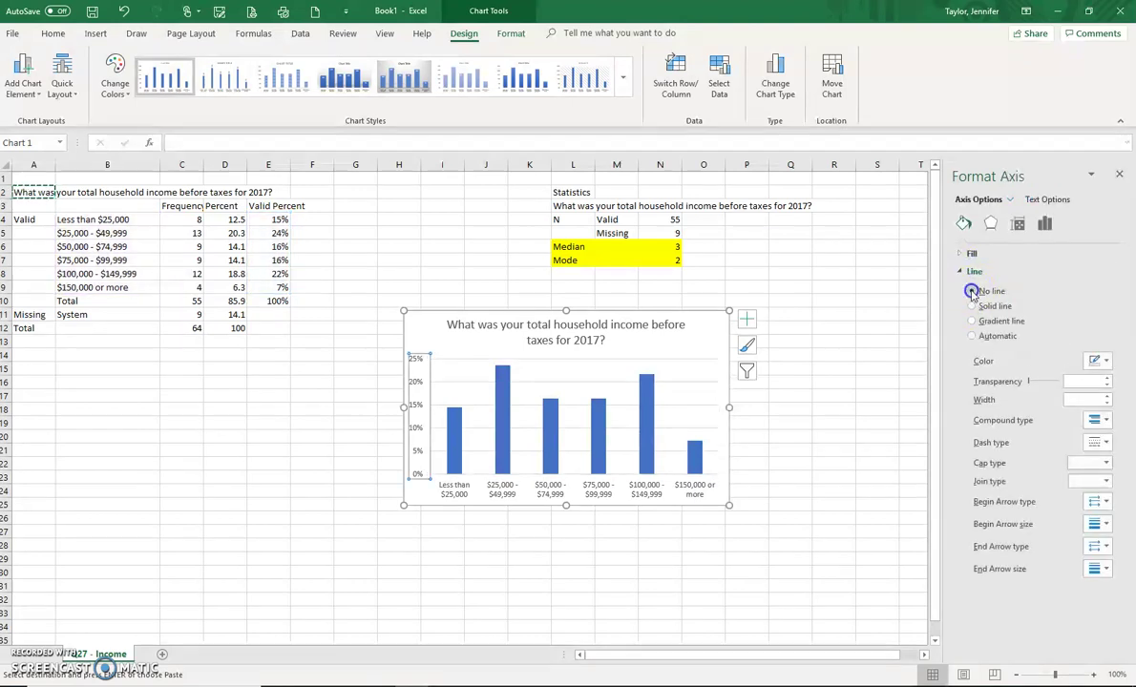
left_click(973, 292)
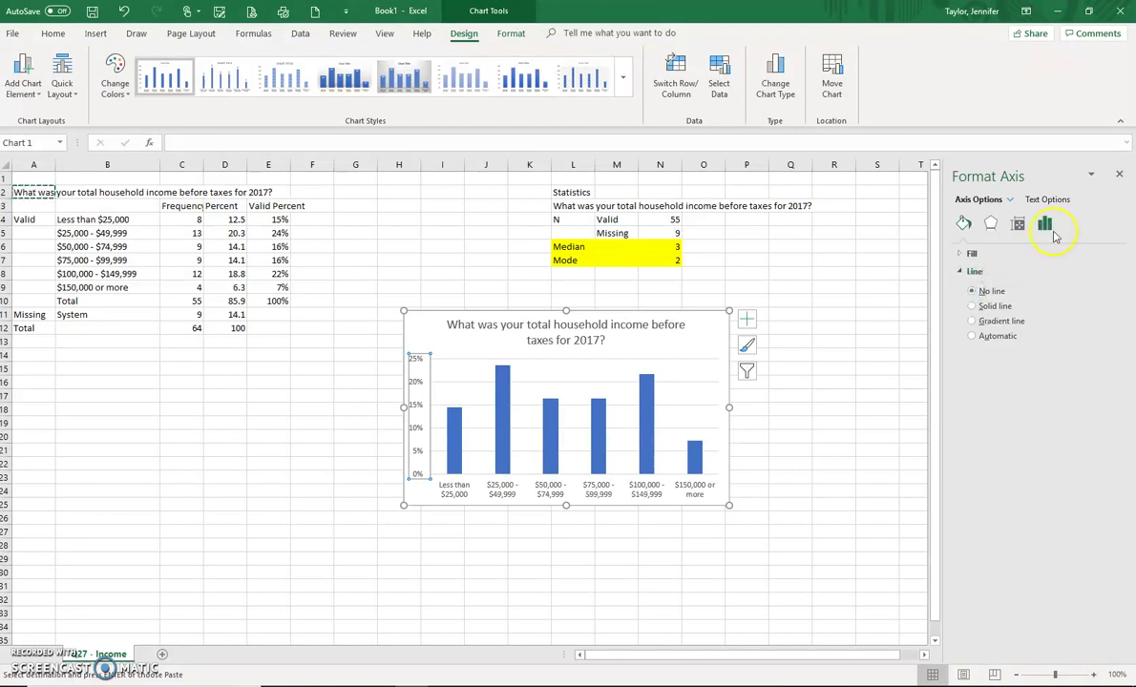
Step: Set the chart's major gridlines to No line so the bars sit on a plain background
left_click(1012, 201)
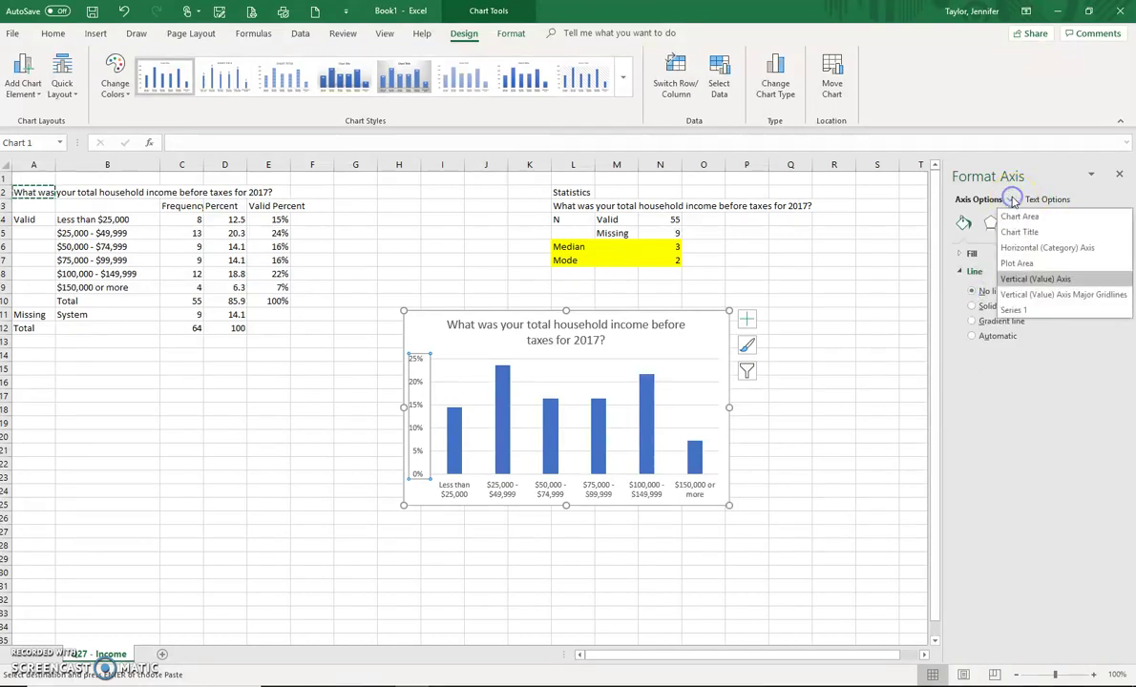
left_click(1028, 294)
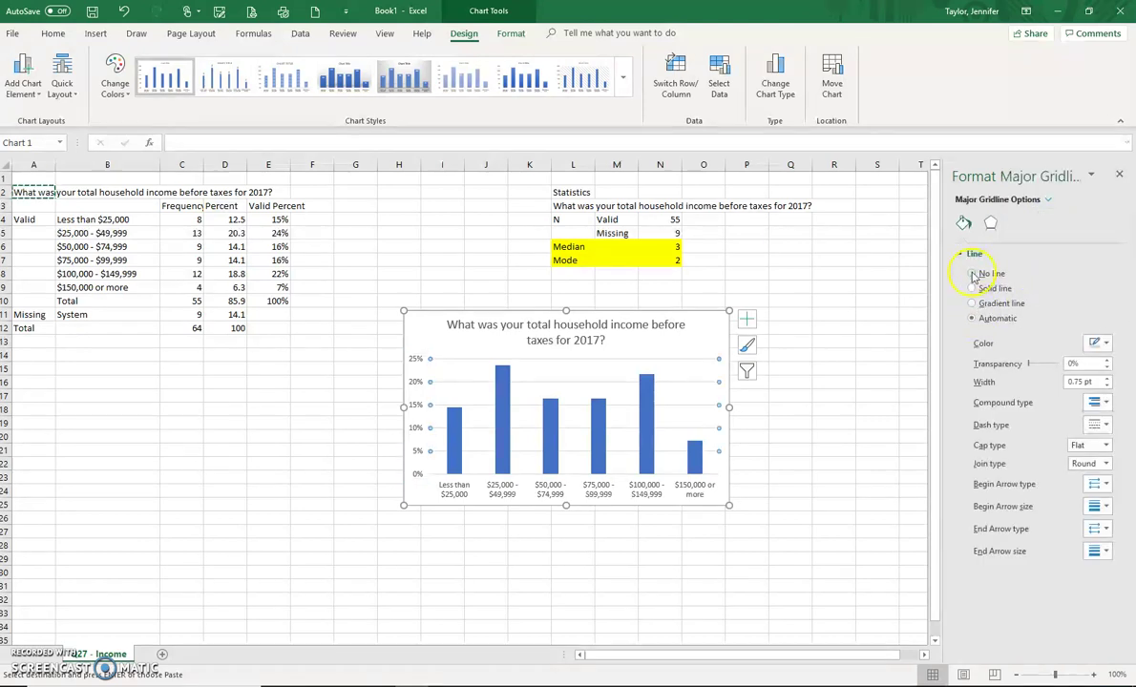
left_click(980, 274)
left_click(827, 474)
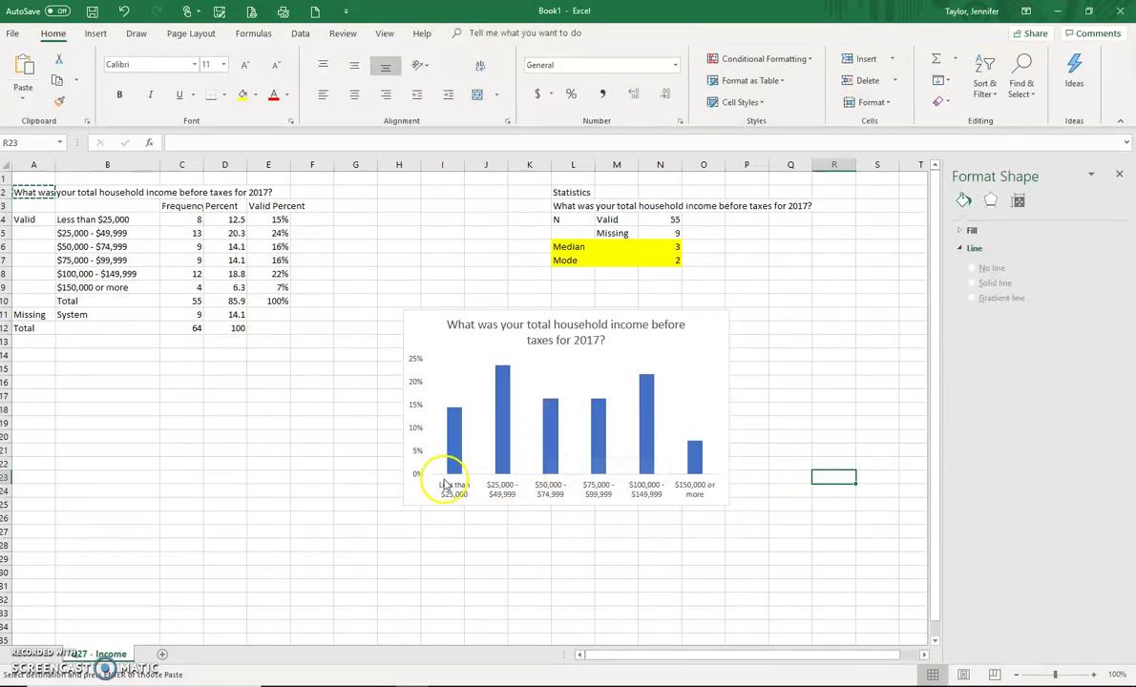
mouse_move(448, 469)
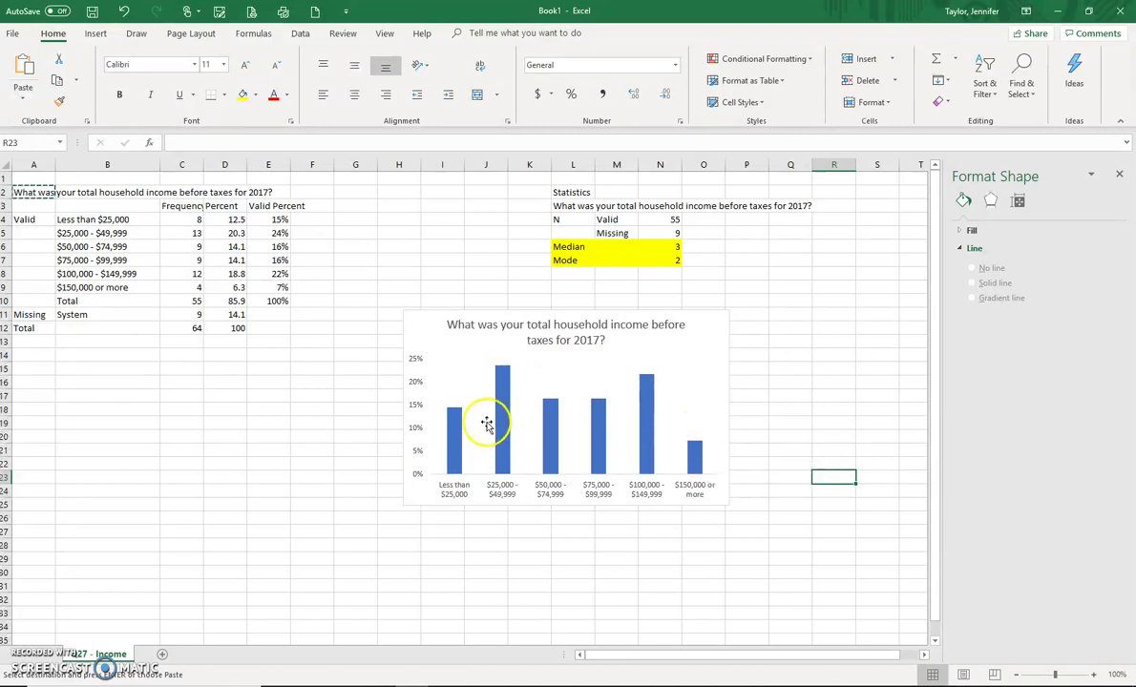
mouse_move(509, 414)
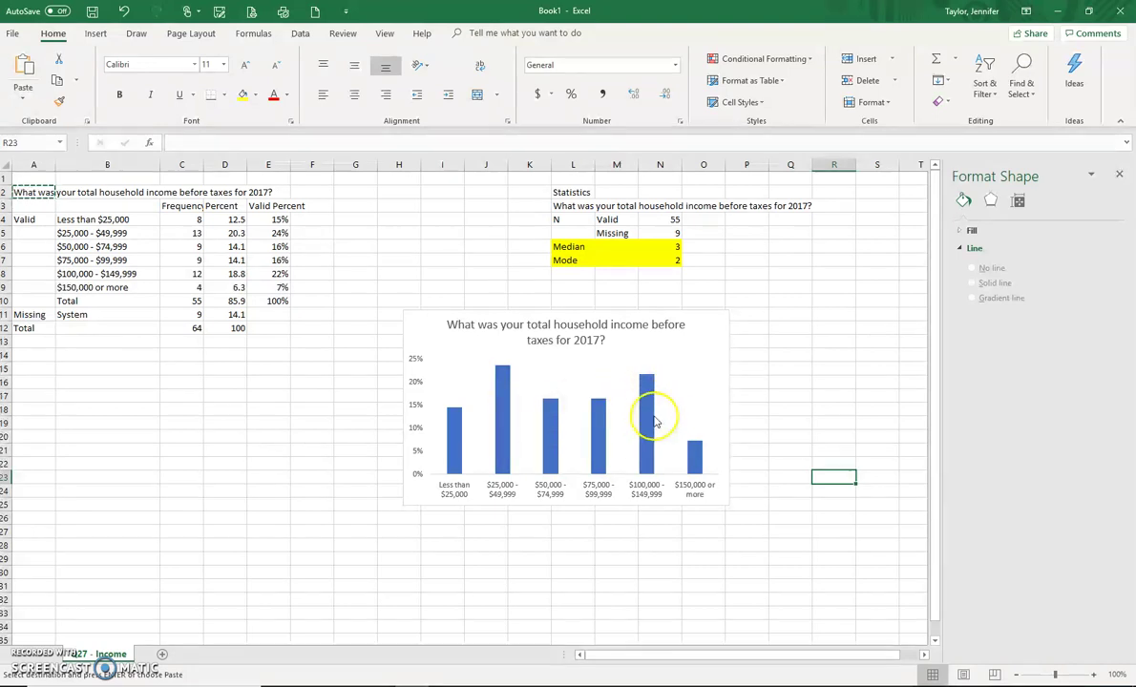
mouse_move(650, 414)
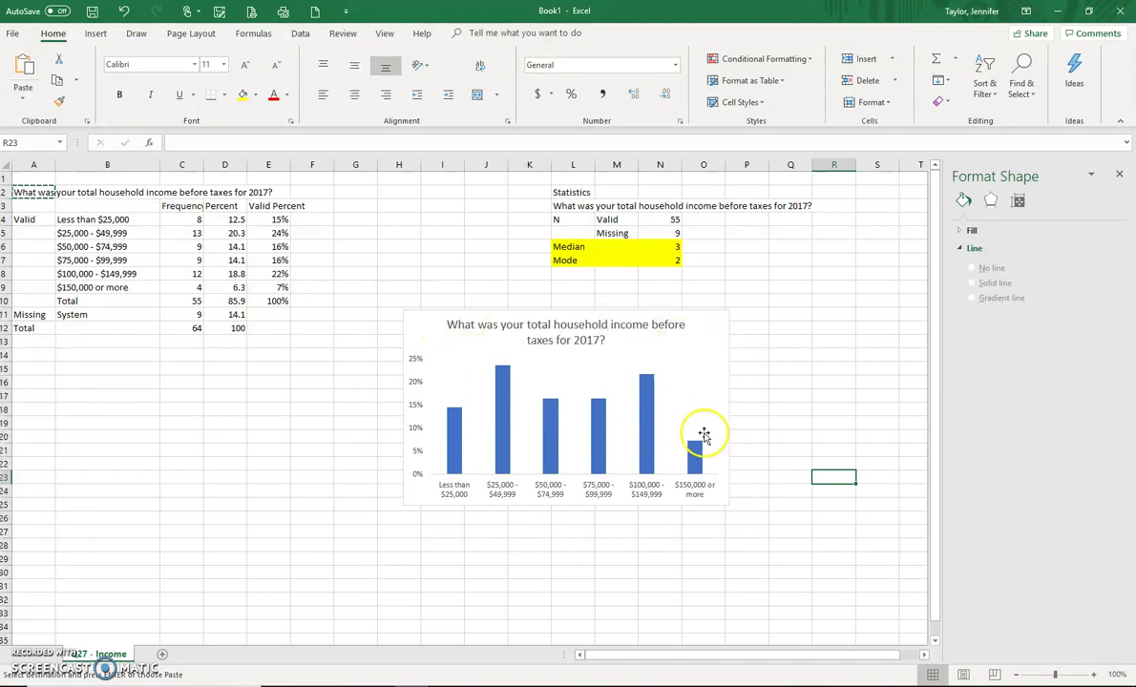
left_click(709, 349)
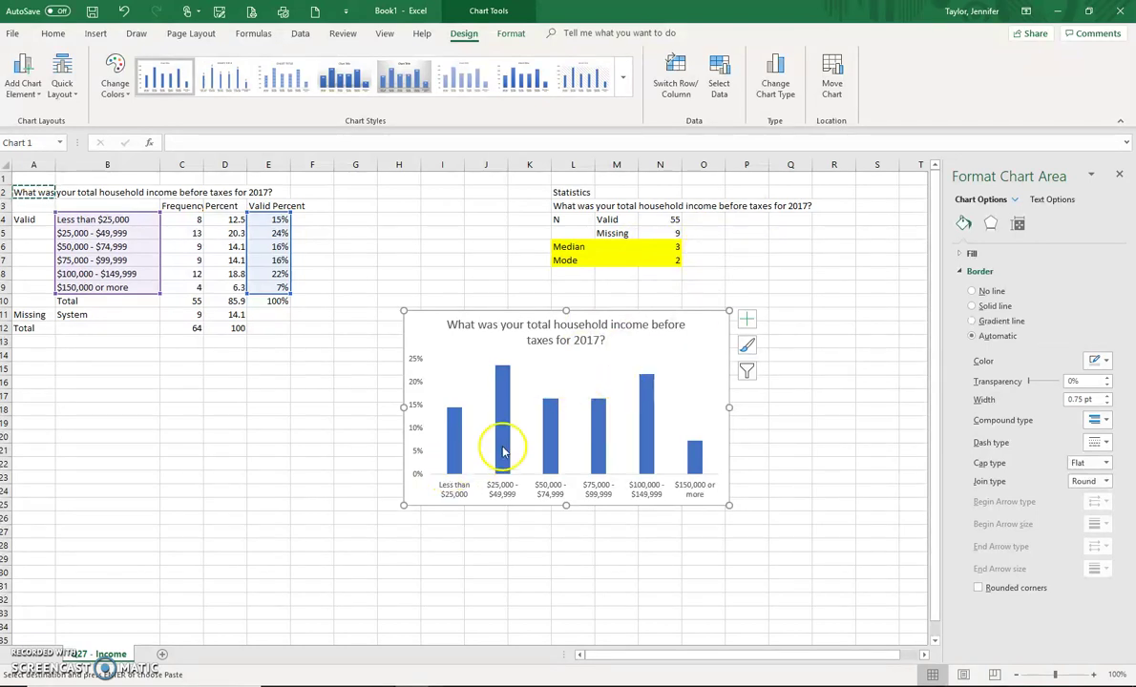
mouse_move(550, 477)
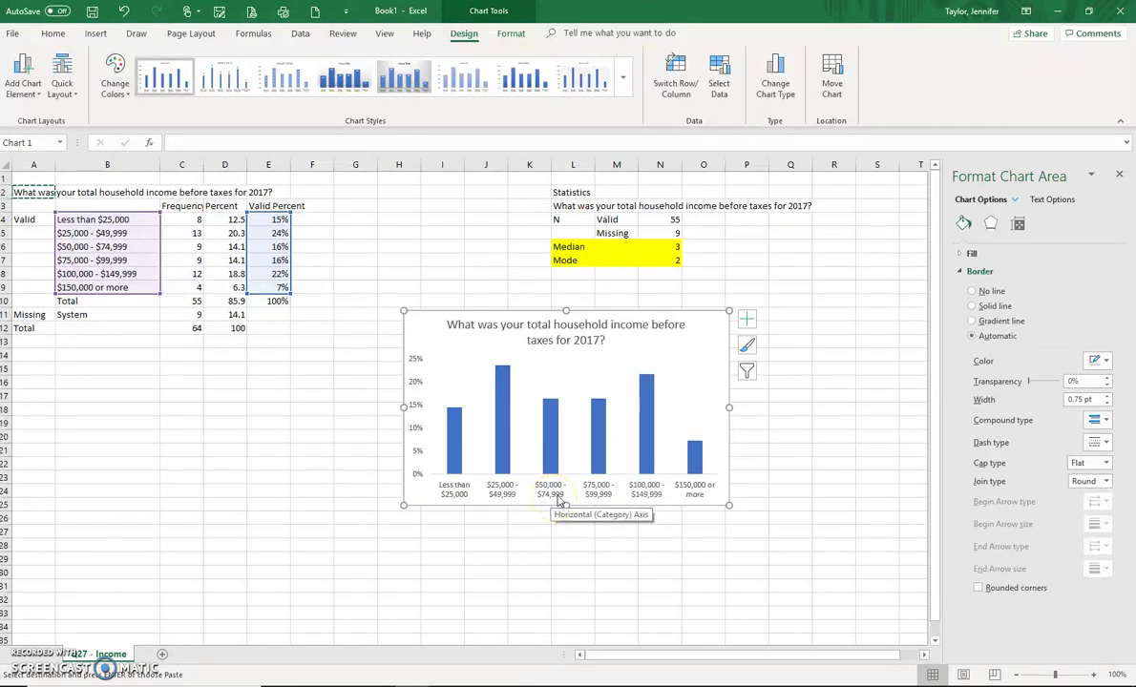
Step: Label the median '$50,000 - $74,999' in O6 and the mode '$25,000 - $49,000' in O7
left_click(703, 246)
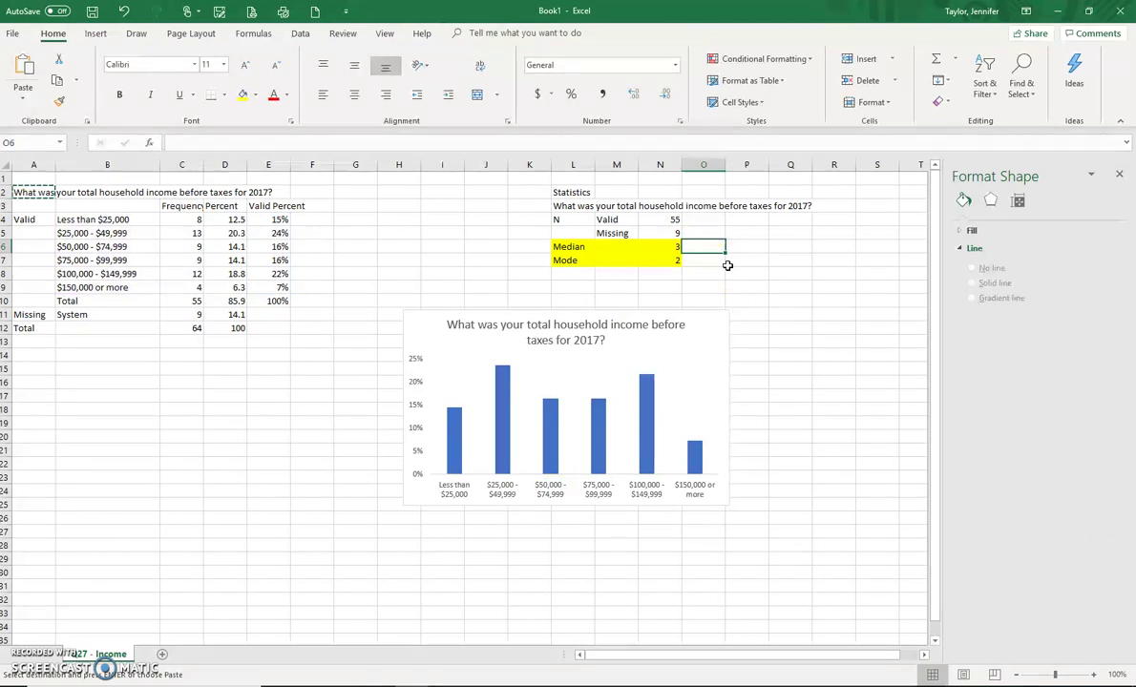
type("$")
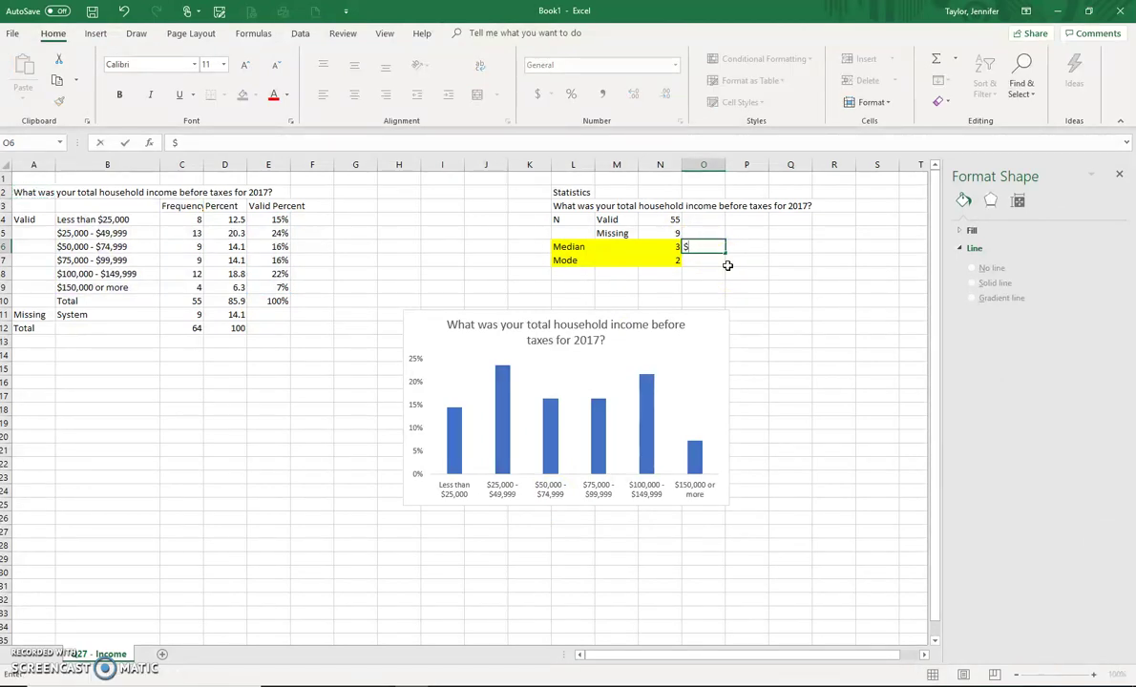
type("50,000 - $74,999")
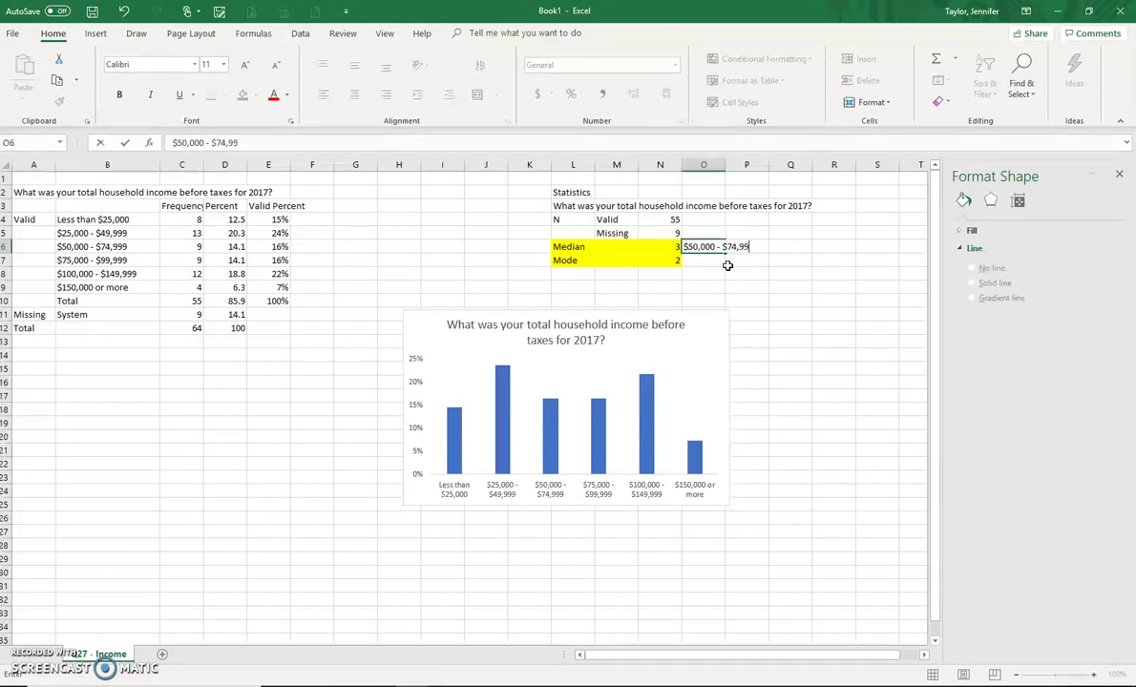
left_click(718, 267)
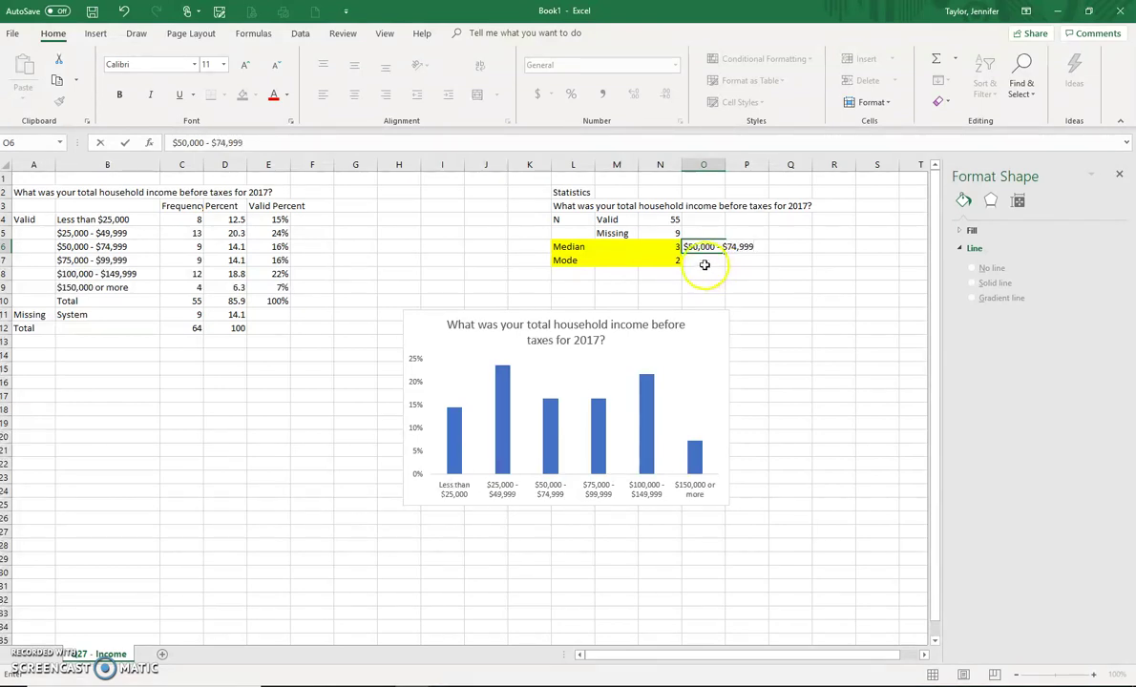
type("$")
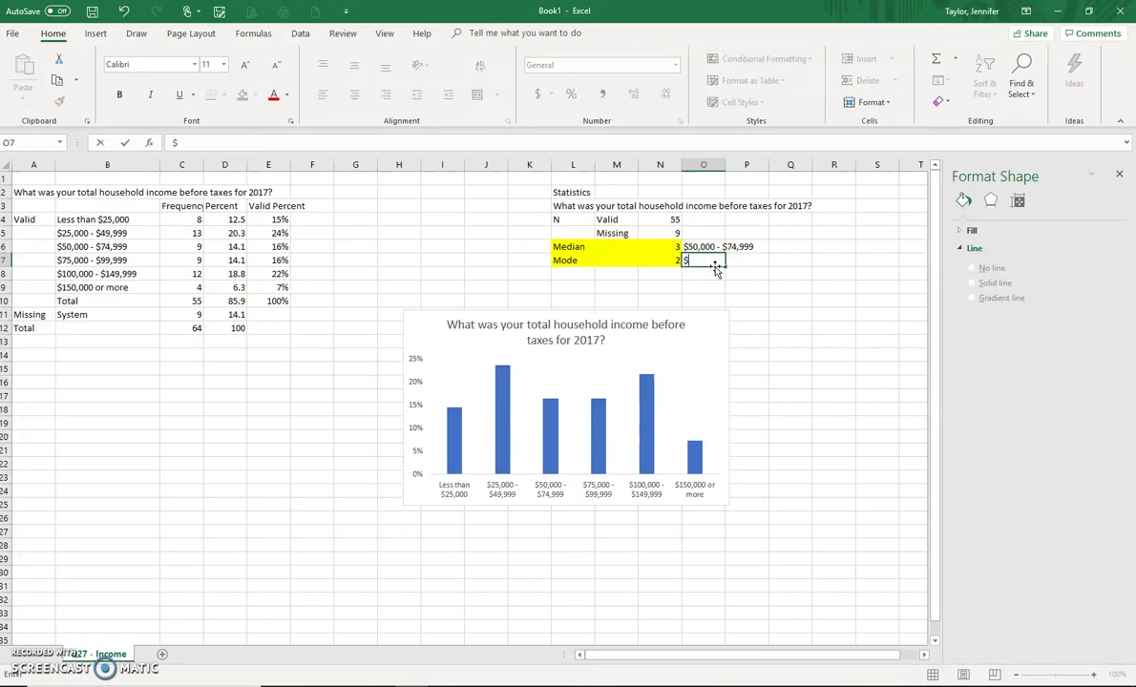
type("25,000 - $49,000")
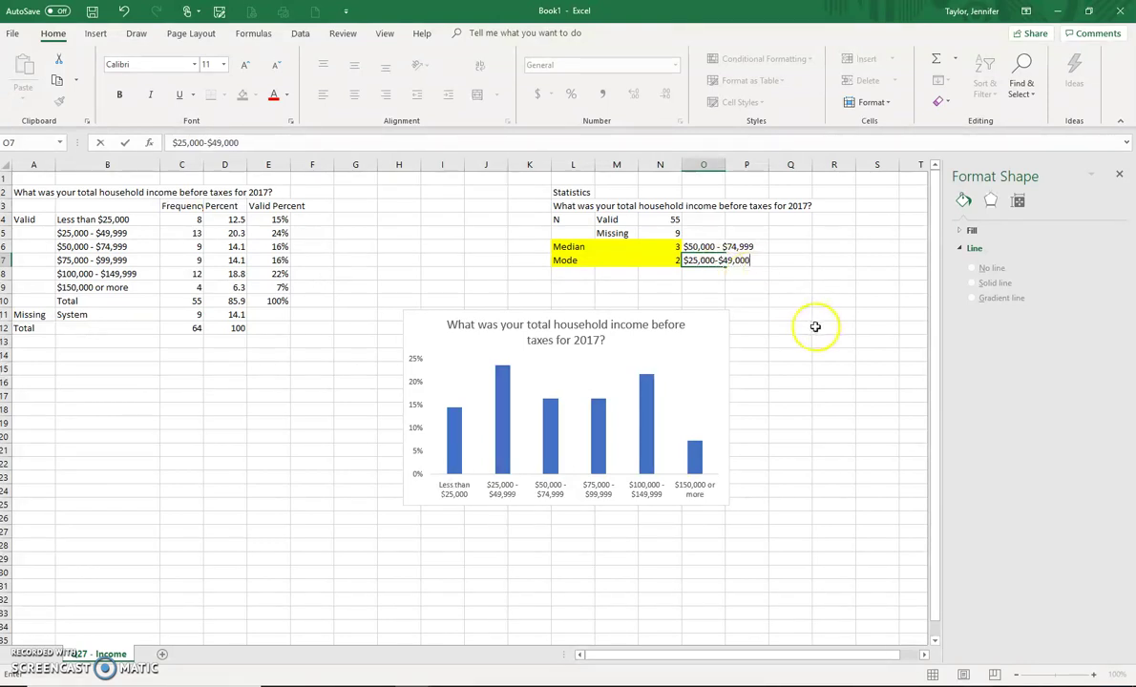
key("Return")
left_click(702, 248)
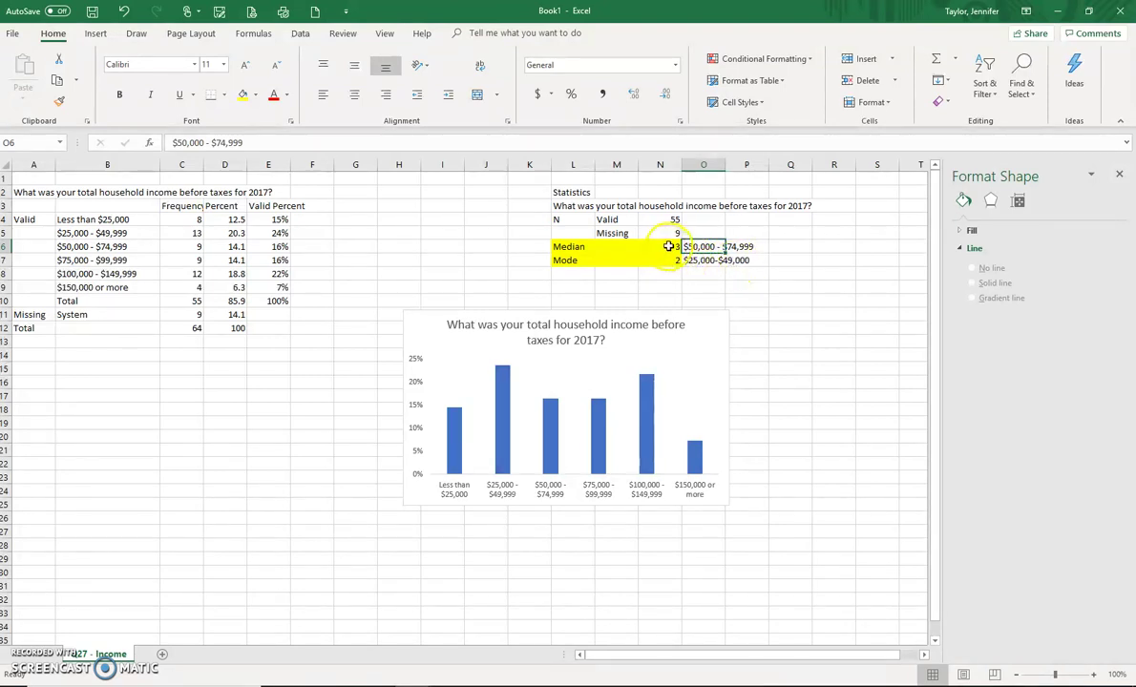
left_click(669, 246)
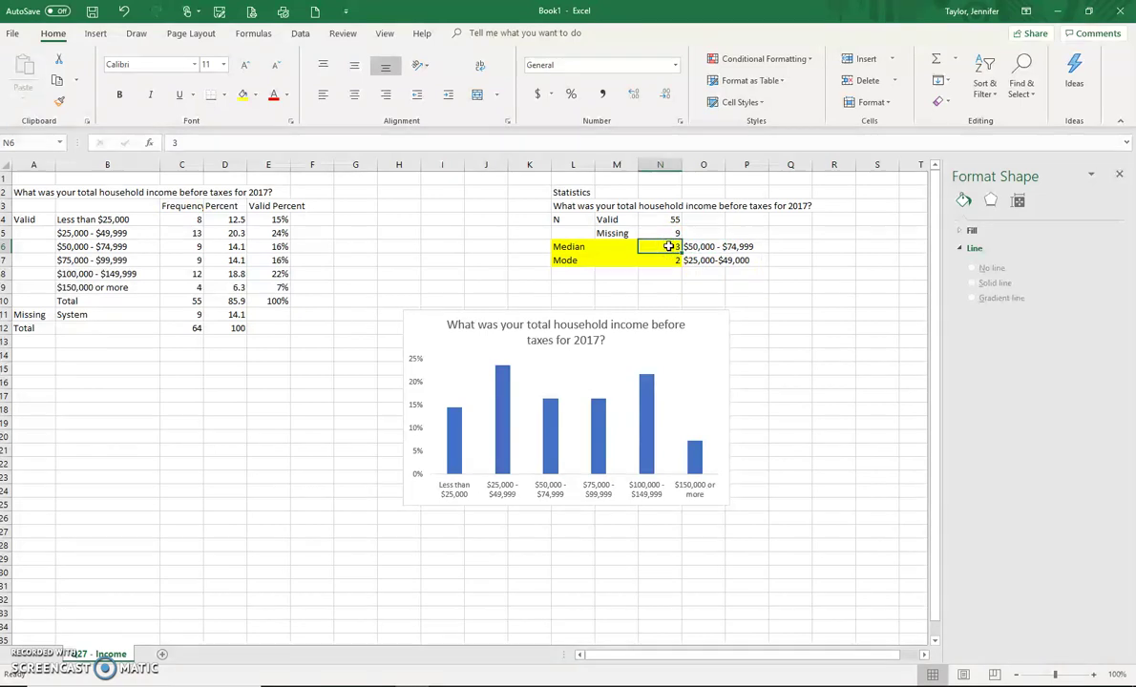
left_click(554, 440)
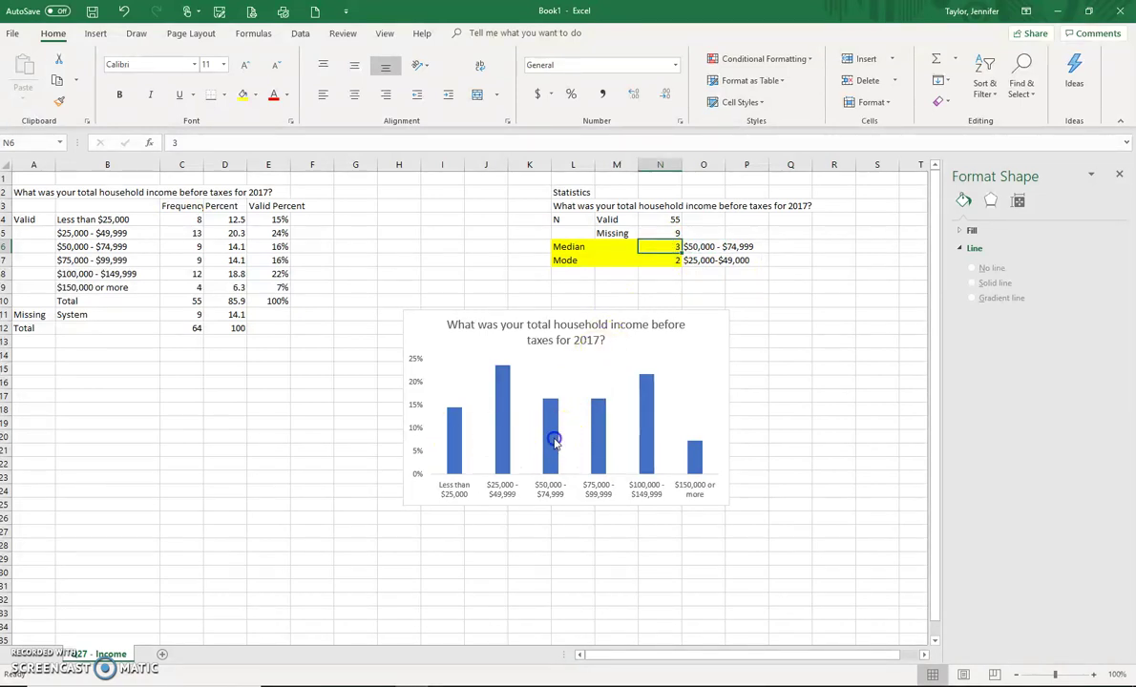
left_click(672, 259)
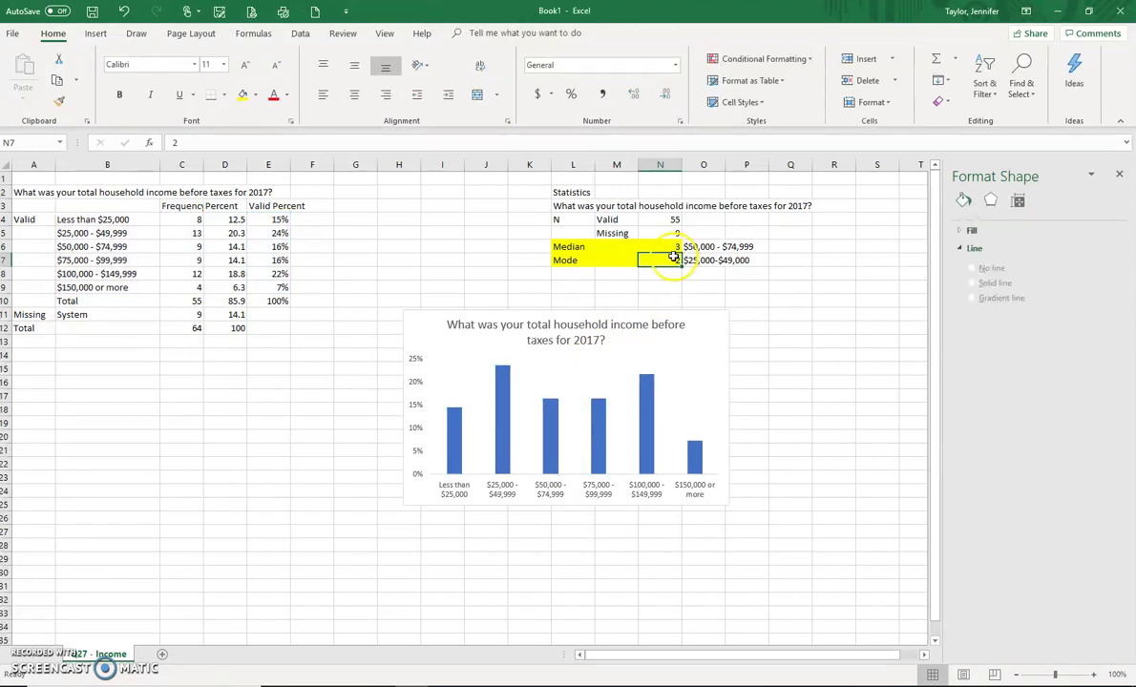
left_click(500, 418)
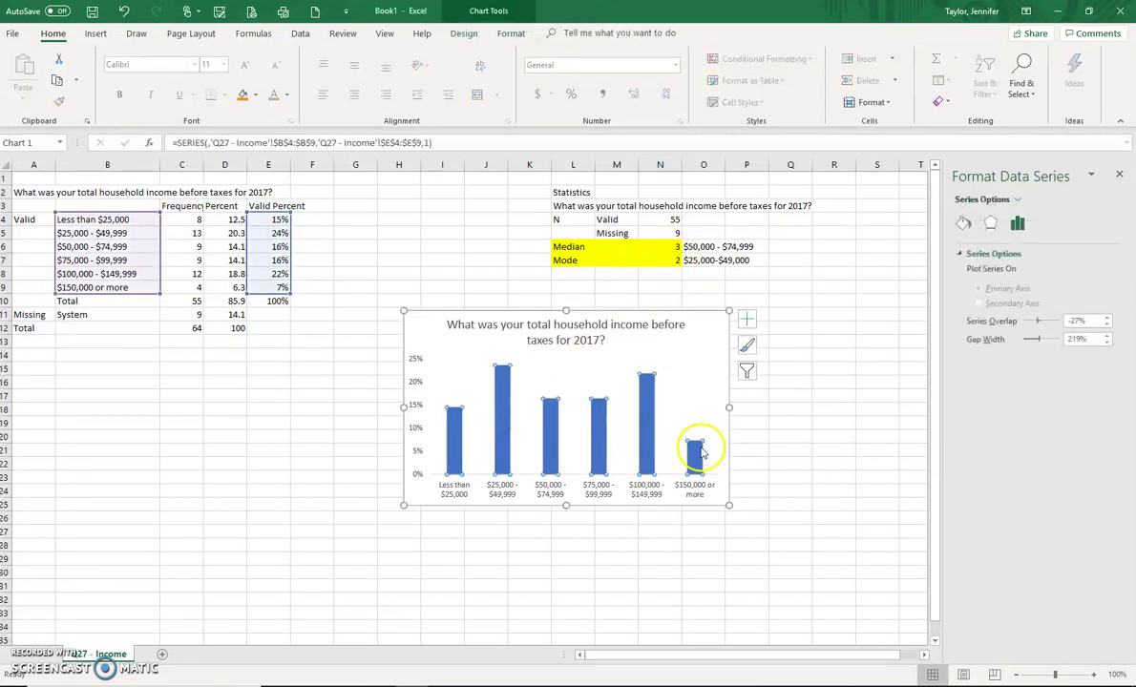
left_click(805, 467)
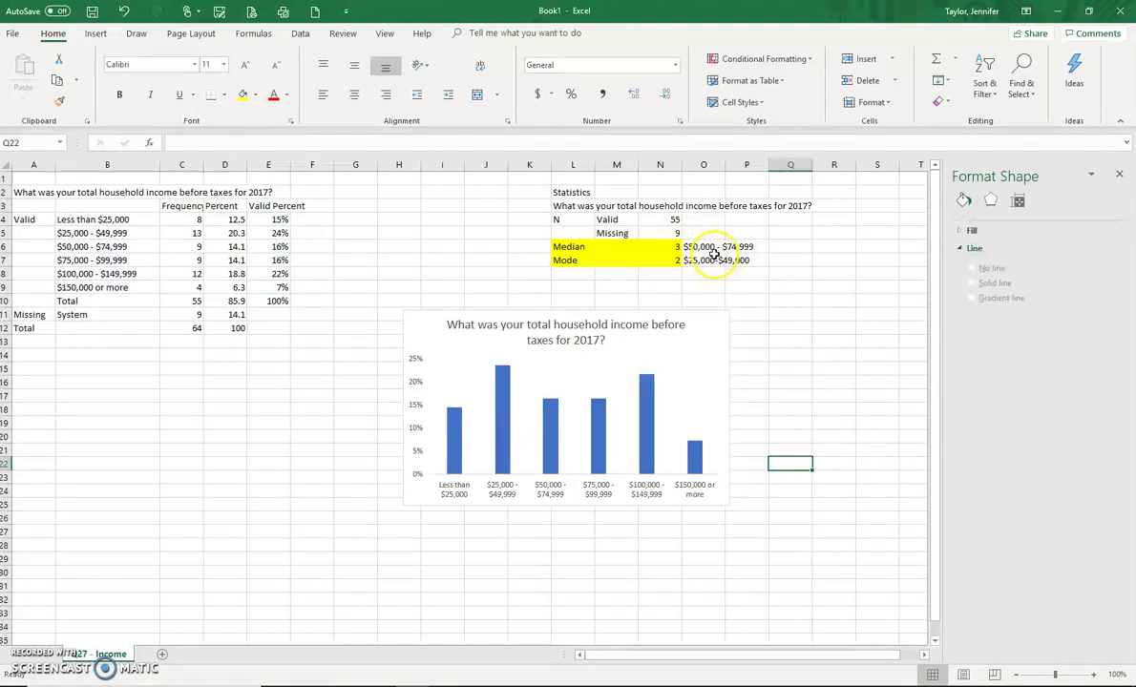
left_click(798, 328)
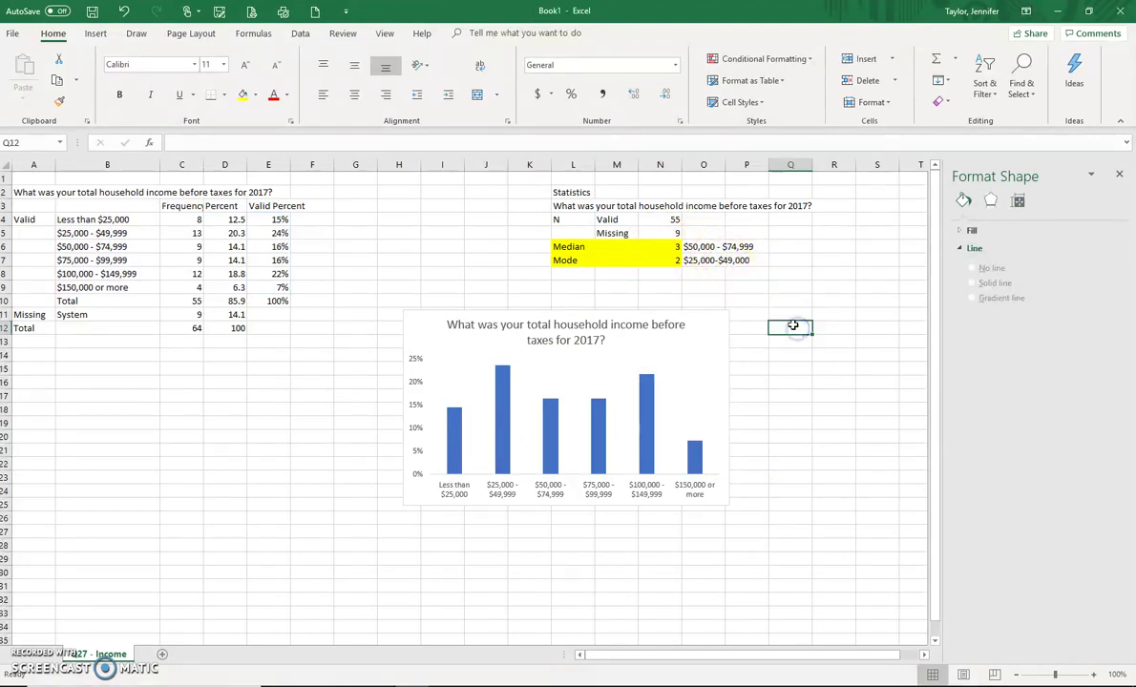